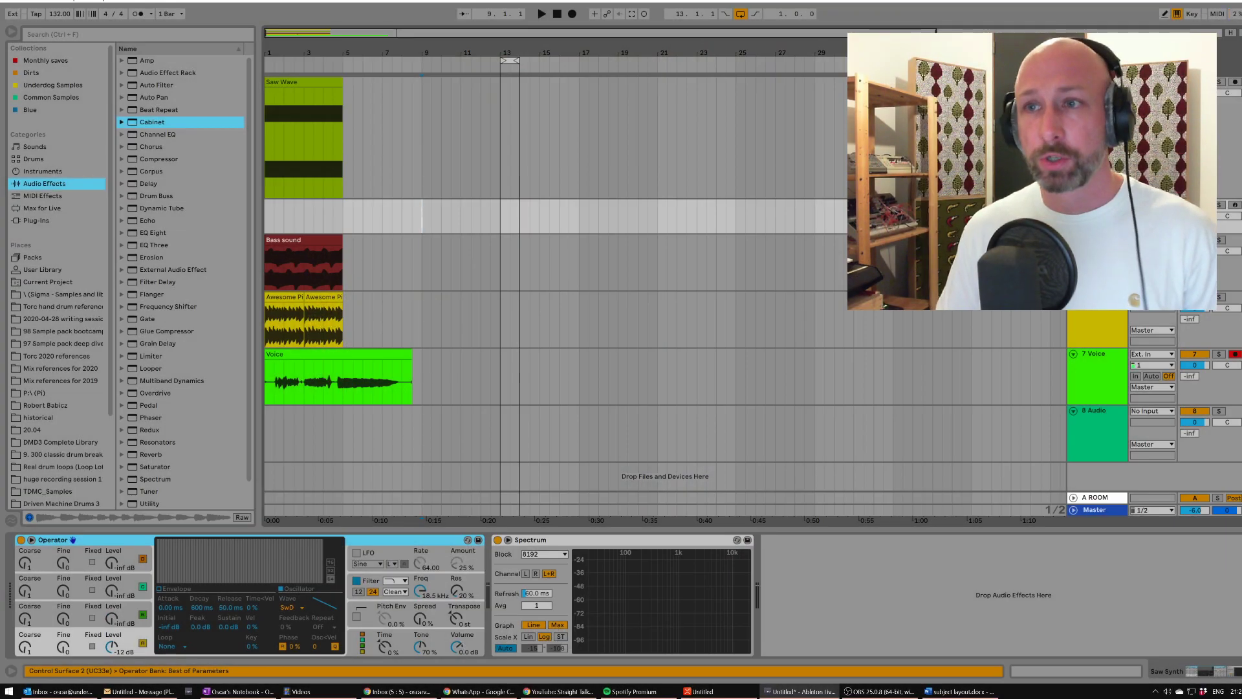
# Step: Examine the individual waveform cycles of the Sine Wave 440Hz clip up close in the arrangement
pyautogui.click(409, 126)
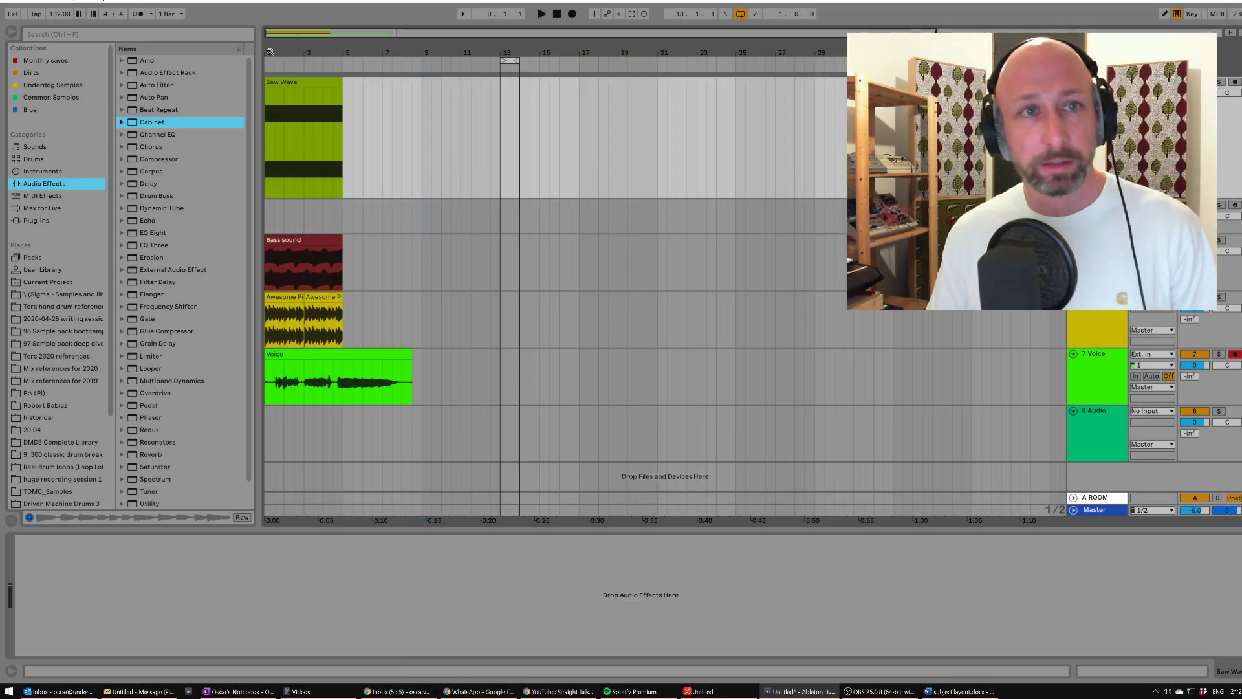
pyautogui.moveTo(309, 52); pyautogui.dragTo(309, 154)
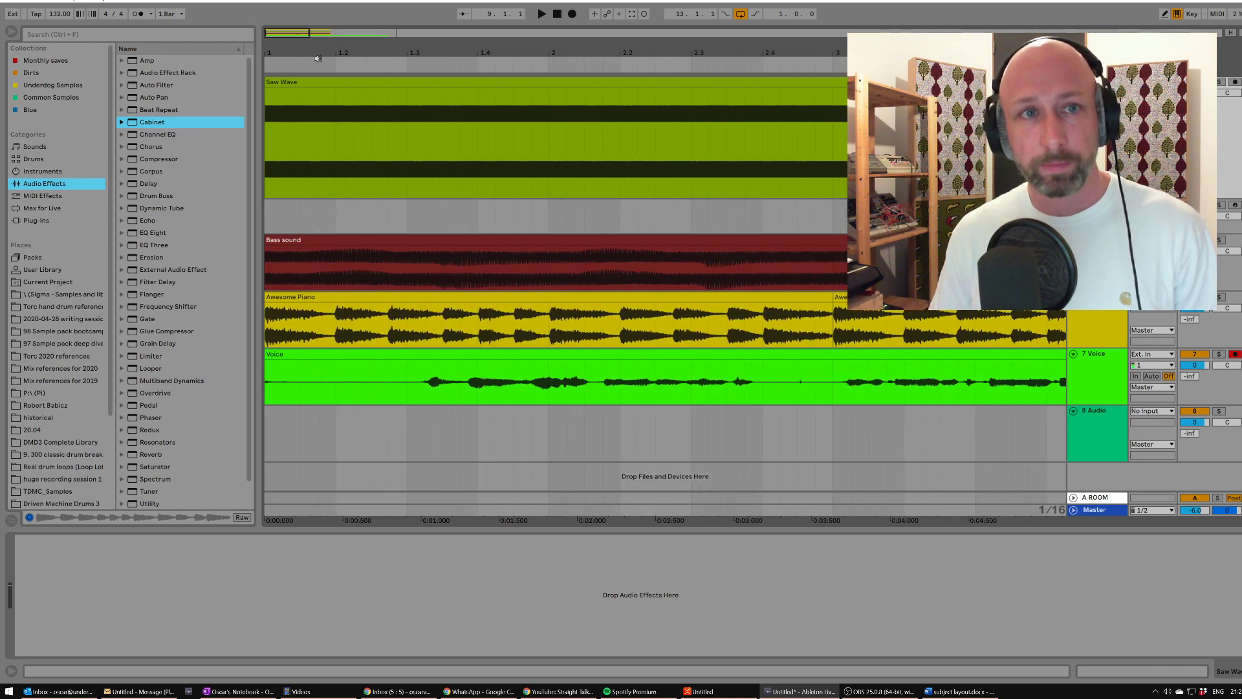
pyautogui.moveTo(338, 53); pyautogui.dragTo(364, 203)
pyautogui.scroll(3, 472, 189)
pyautogui.click(410, 139)
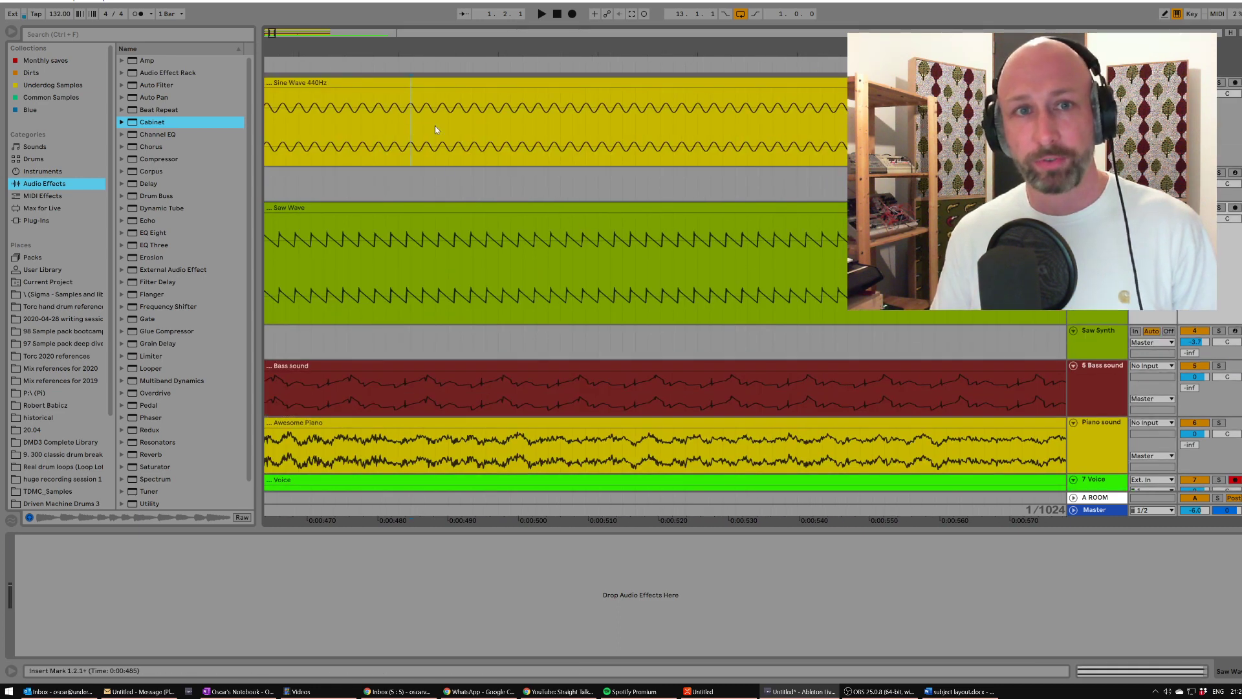
pyautogui.moveTo(411, 132); pyautogui.dragTo(511, 129)
pyautogui.click(561, 120)
pyautogui.moveTo(377, 53); pyautogui.dragTo(721, 29)
pyautogui.moveTo(333, 54)
pyautogui.mouseDown()
pyautogui.moveTo(334, 143)
pyautogui.moveTo(339, 65)
pyautogui.mouseUp()
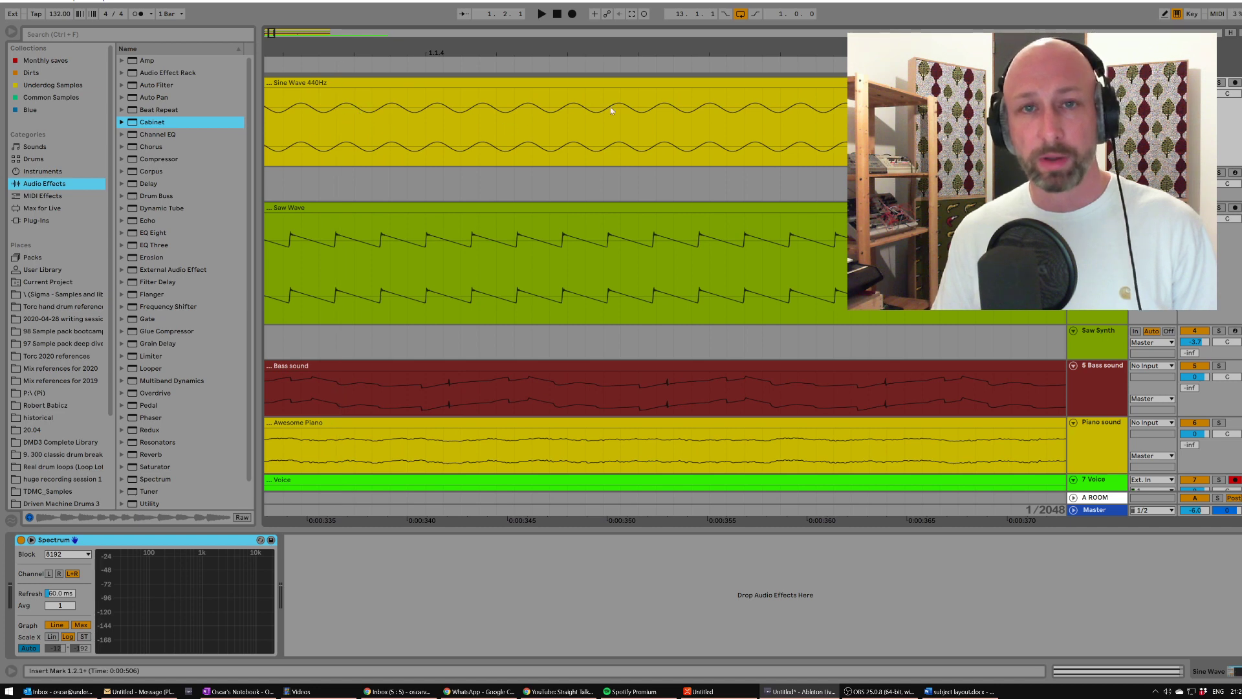
pyautogui.click(324, 83)
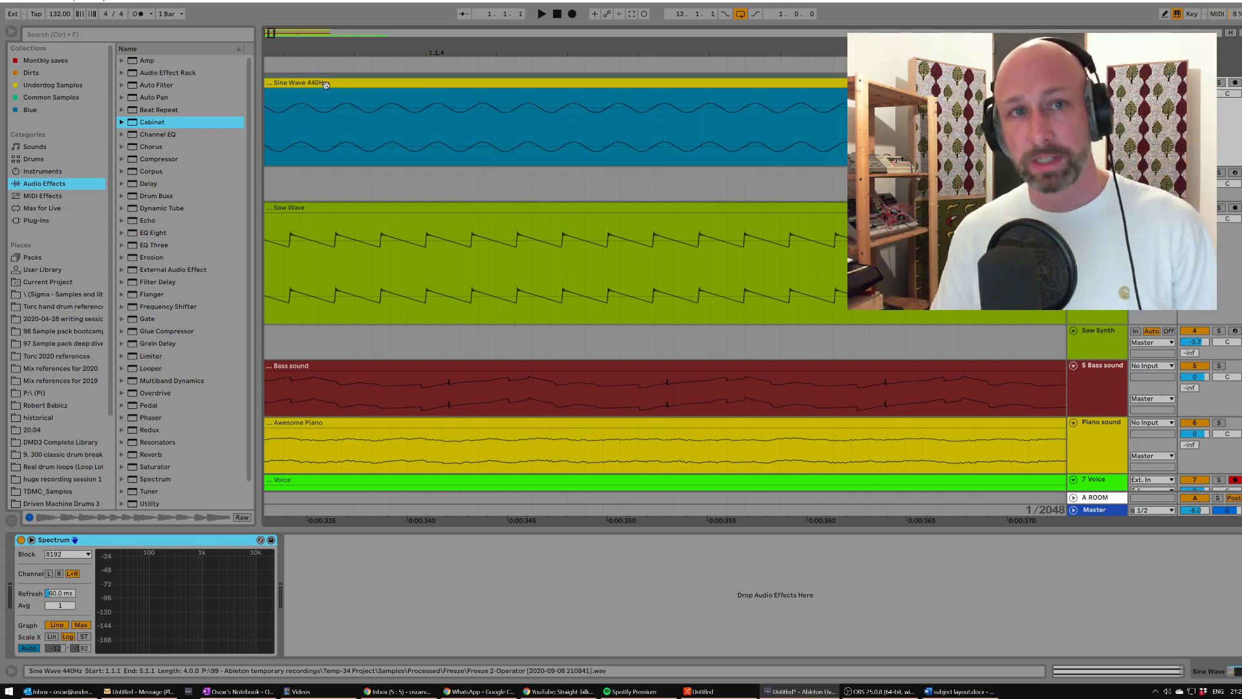
pyautogui.click(343, 128)
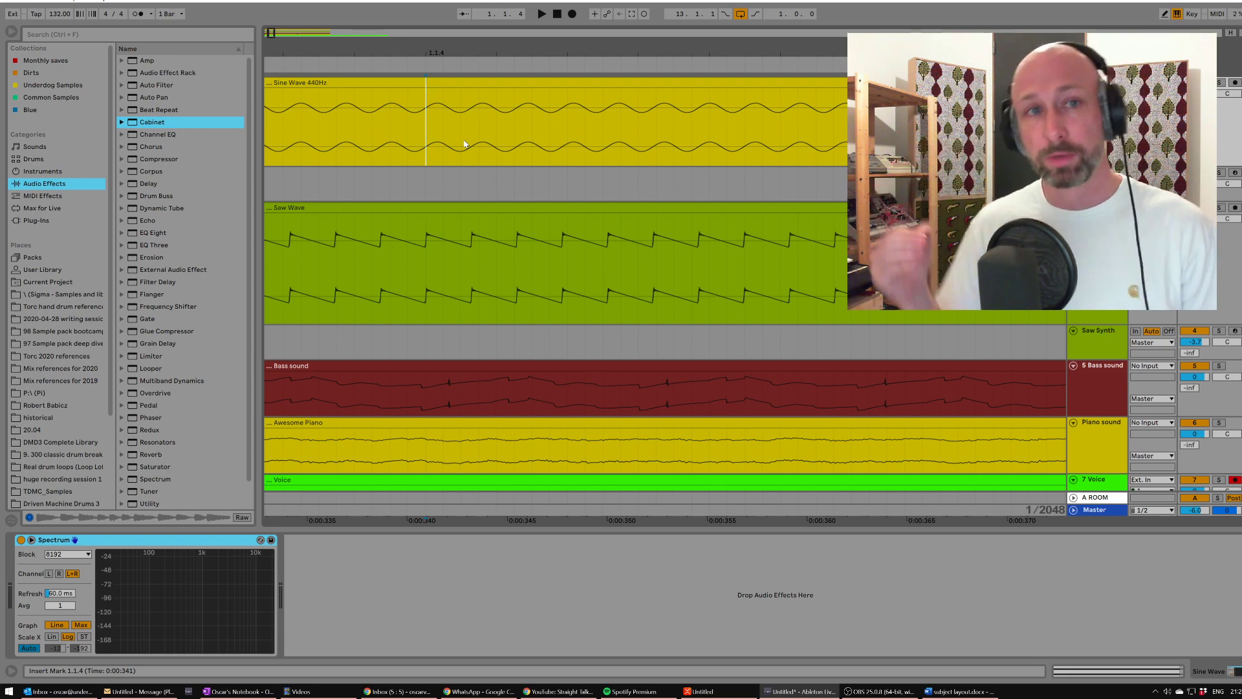
pyautogui.moveTo(372, 126); pyautogui.dragTo(800, 118)
pyautogui.click(816, 123)
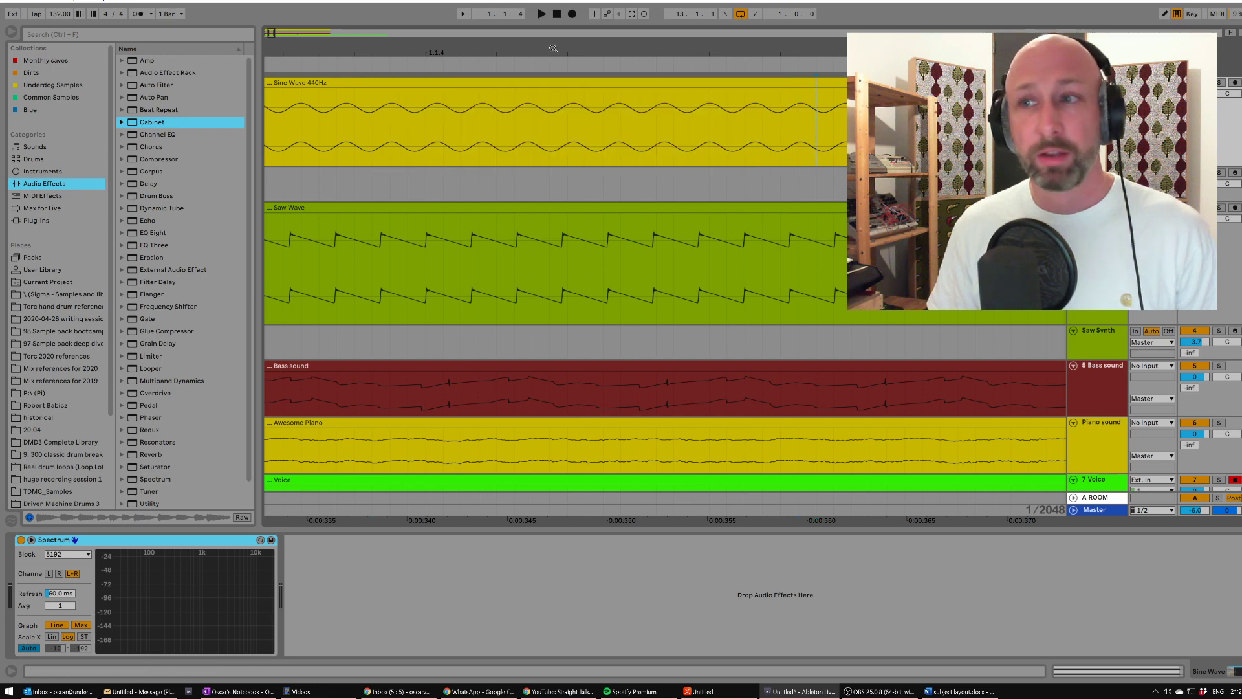
# Step: Solo the Sine Wave track and audition the Sine Wave 440Hz clip
pyautogui.click(1221, 83)
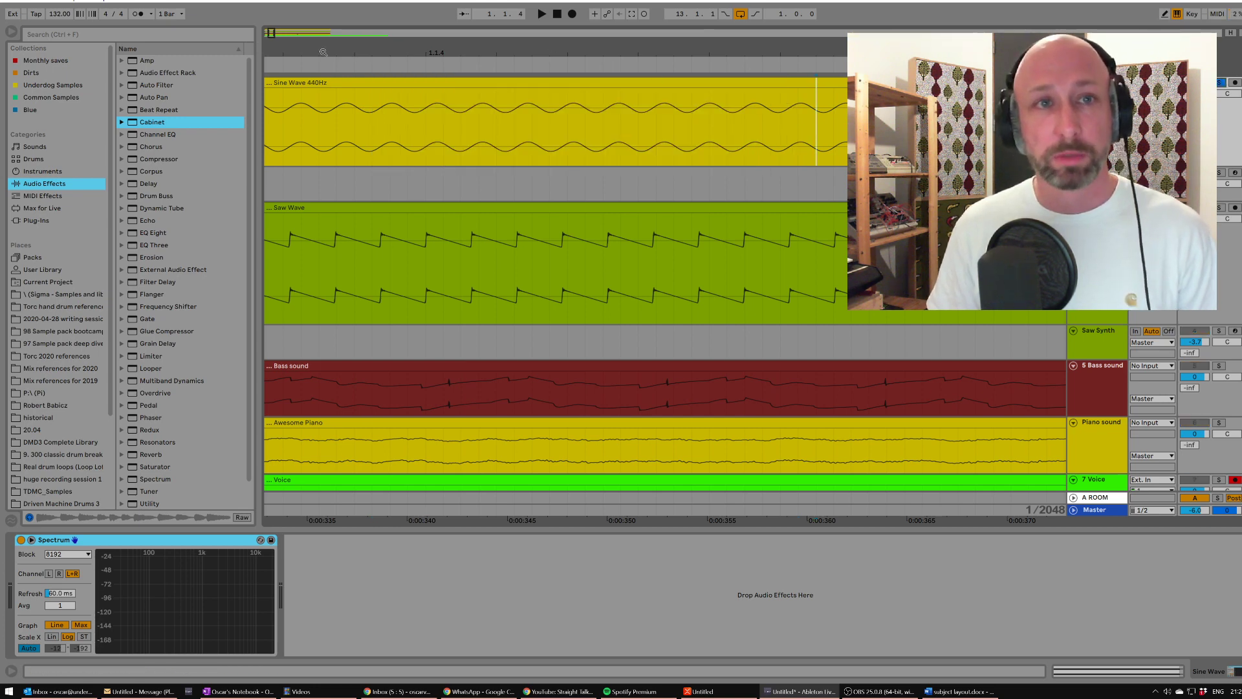
pyautogui.moveTo(323, 52); pyautogui.dragTo(532, 17)
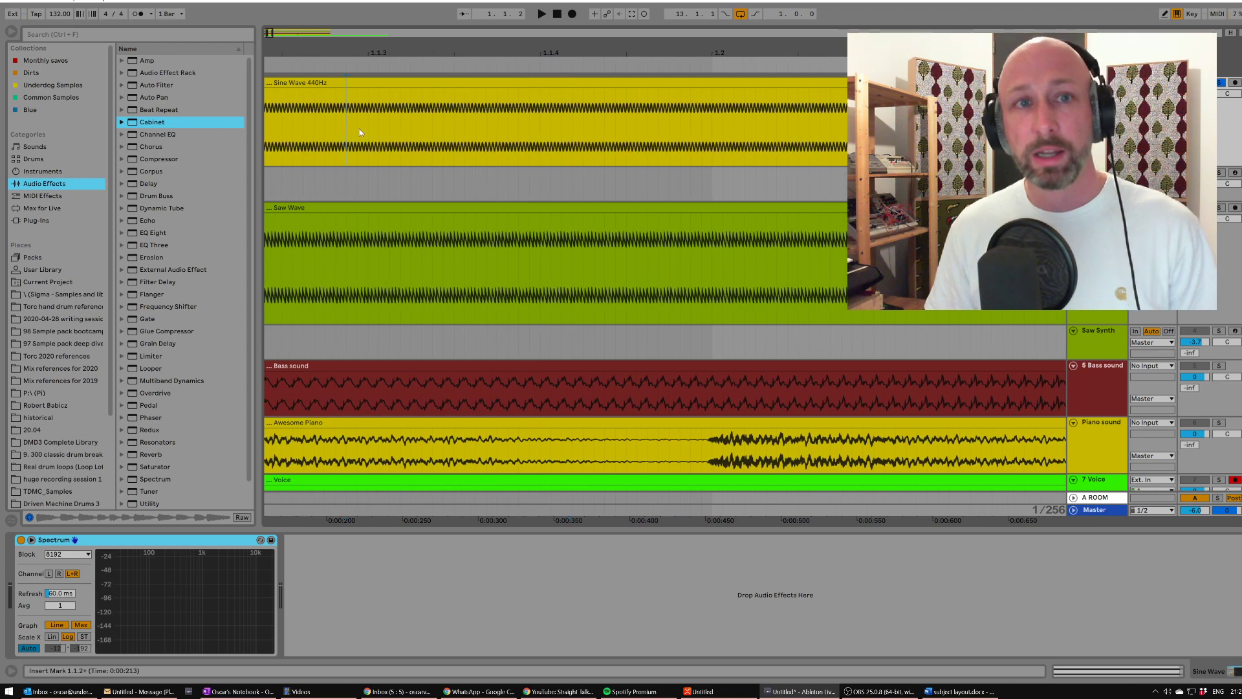
pyautogui.press('space')
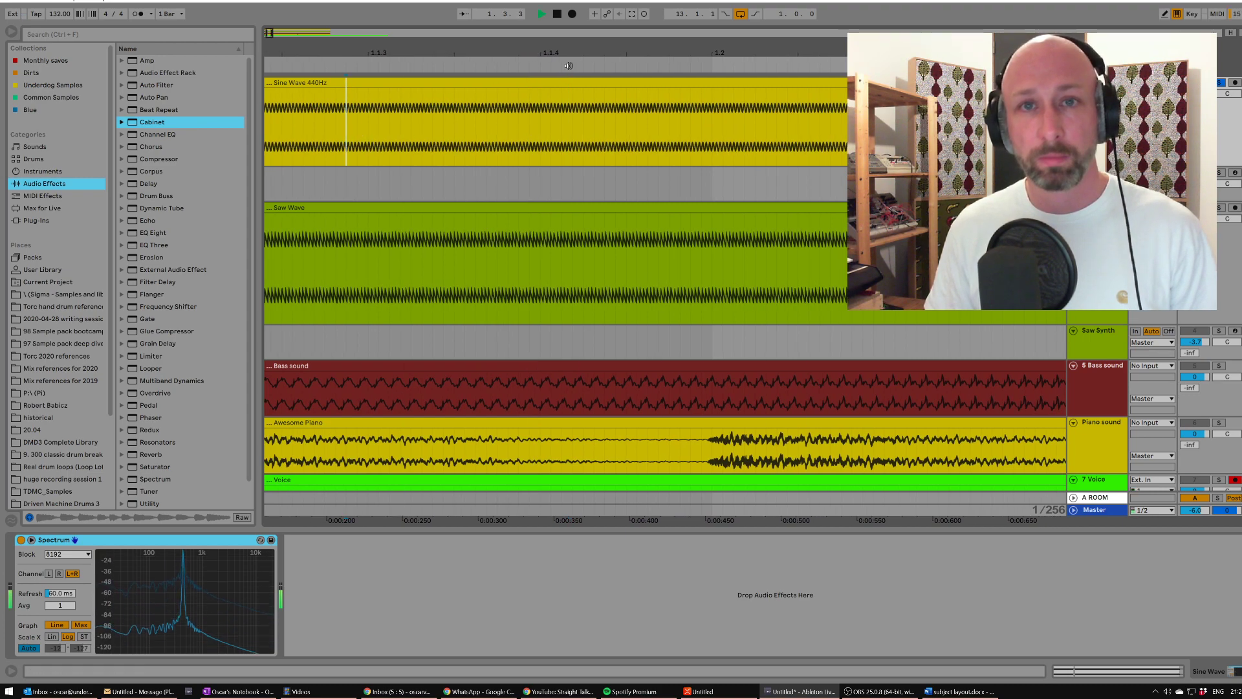
pyautogui.moveTo(573, 54); pyautogui.dragTo(576, 21)
pyautogui.moveTo(297, 21); pyautogui.dragTo(286, 18)
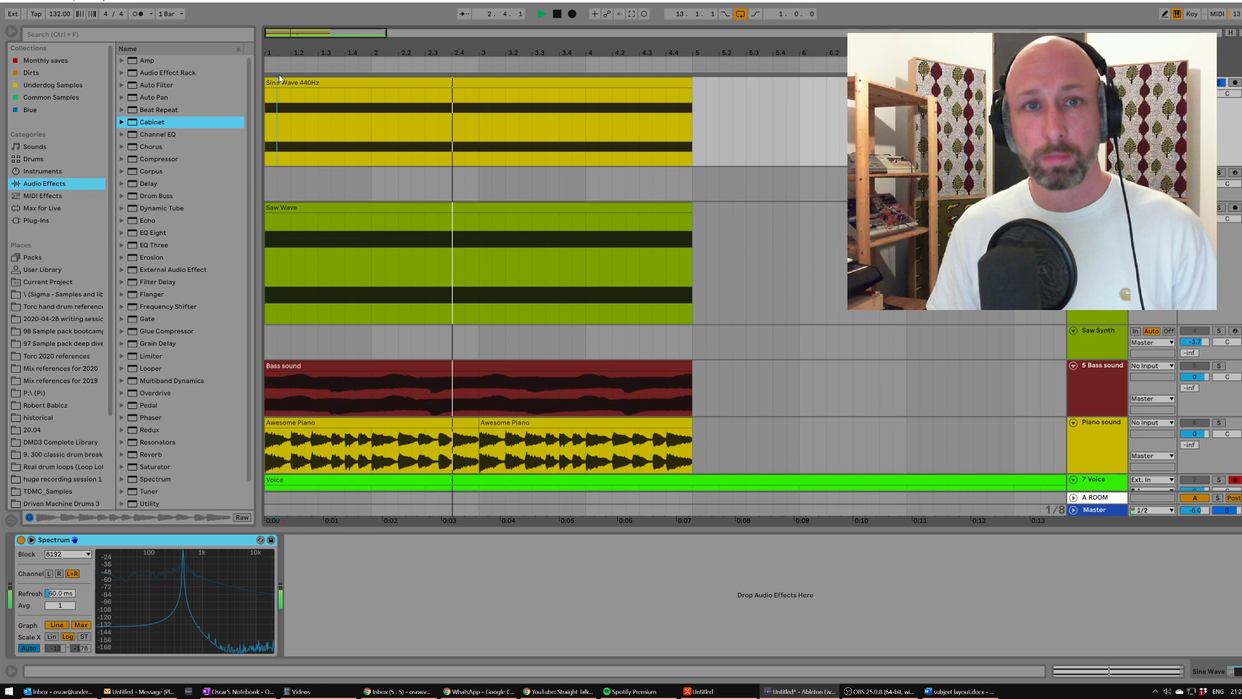
pyautogui.press('space')
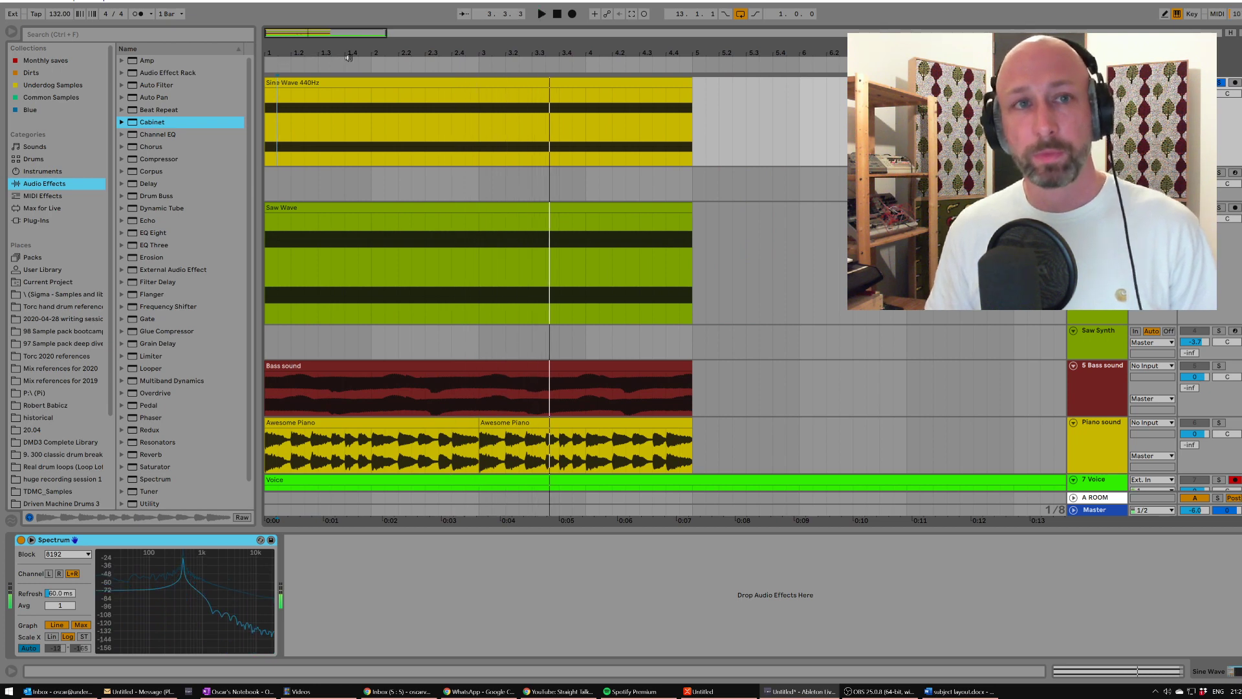
# Step: Play the Sine Wave 440Hz clip from the start and read its frequency peak in the Spectrum display
pyautogui.click(294, 111)
pyautogui.press('Home')
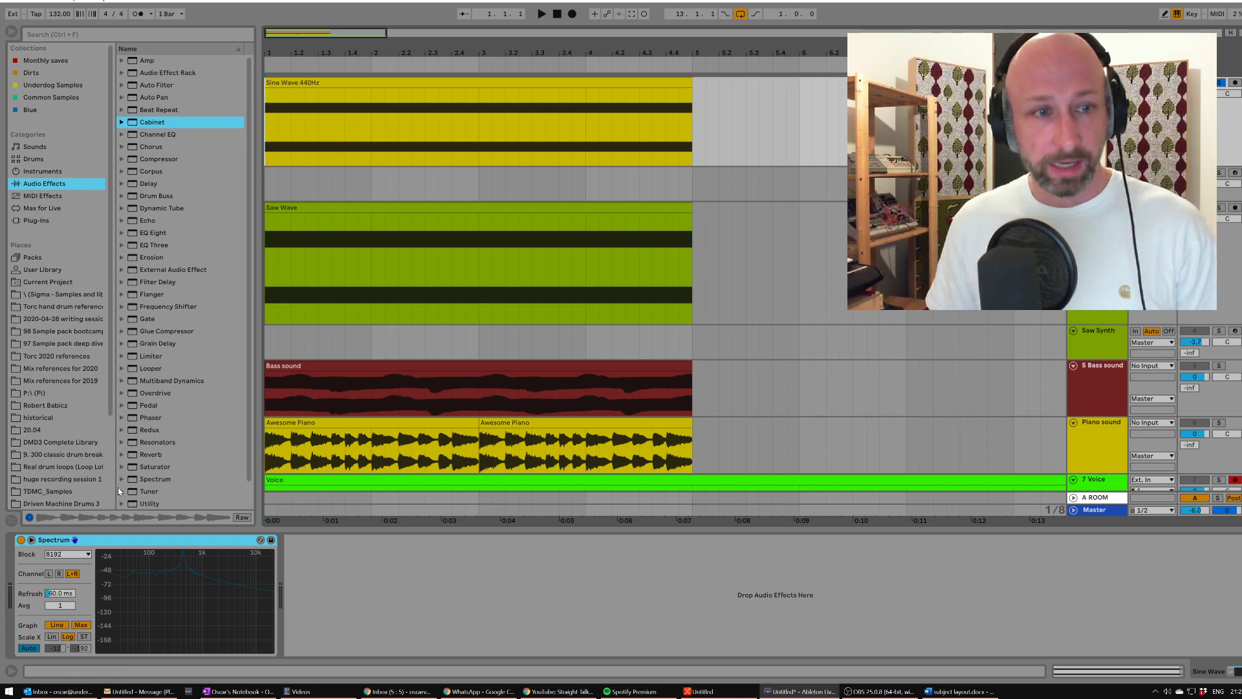
pyautogui.moveTo(166, 584)
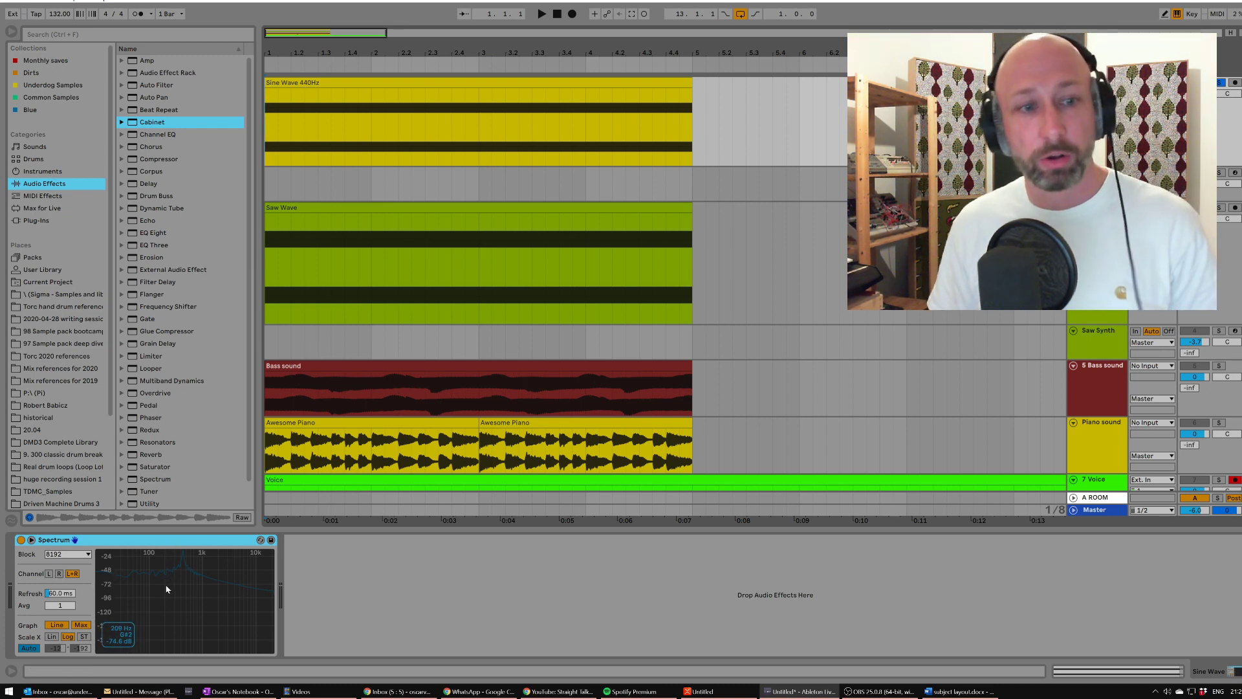
pyautogui.click(288, 117)
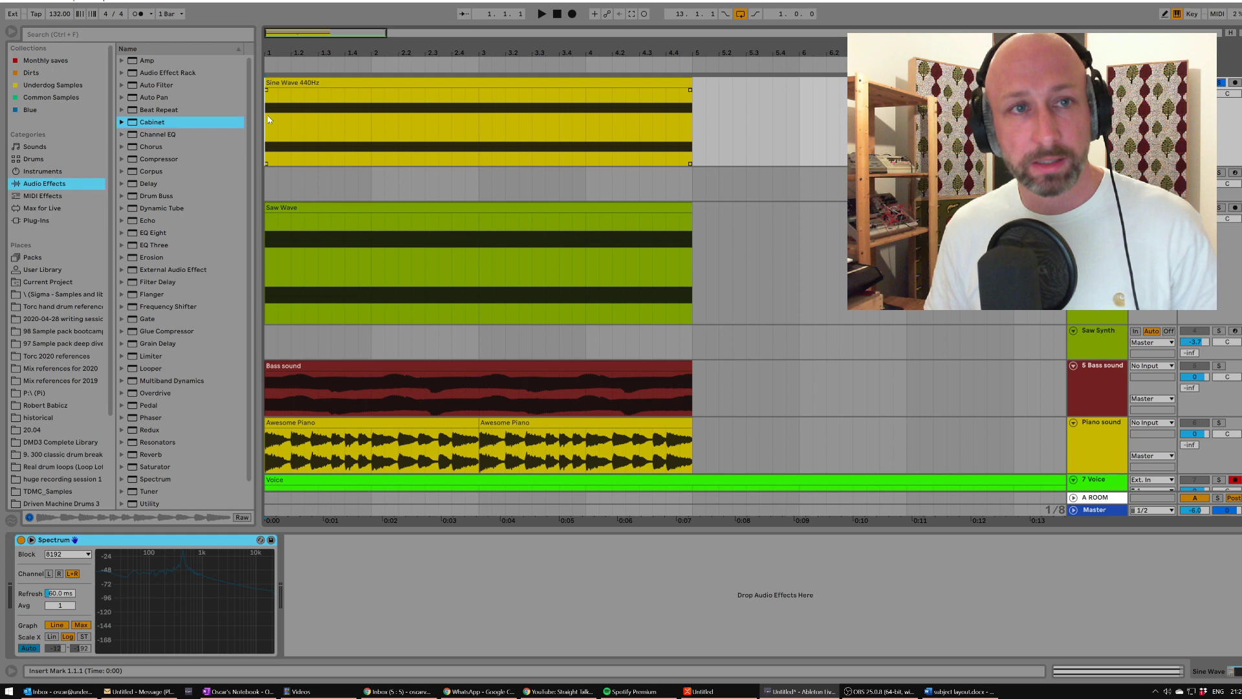
pyautogui.press('space')
pyautogui.moveTo(185, 563)
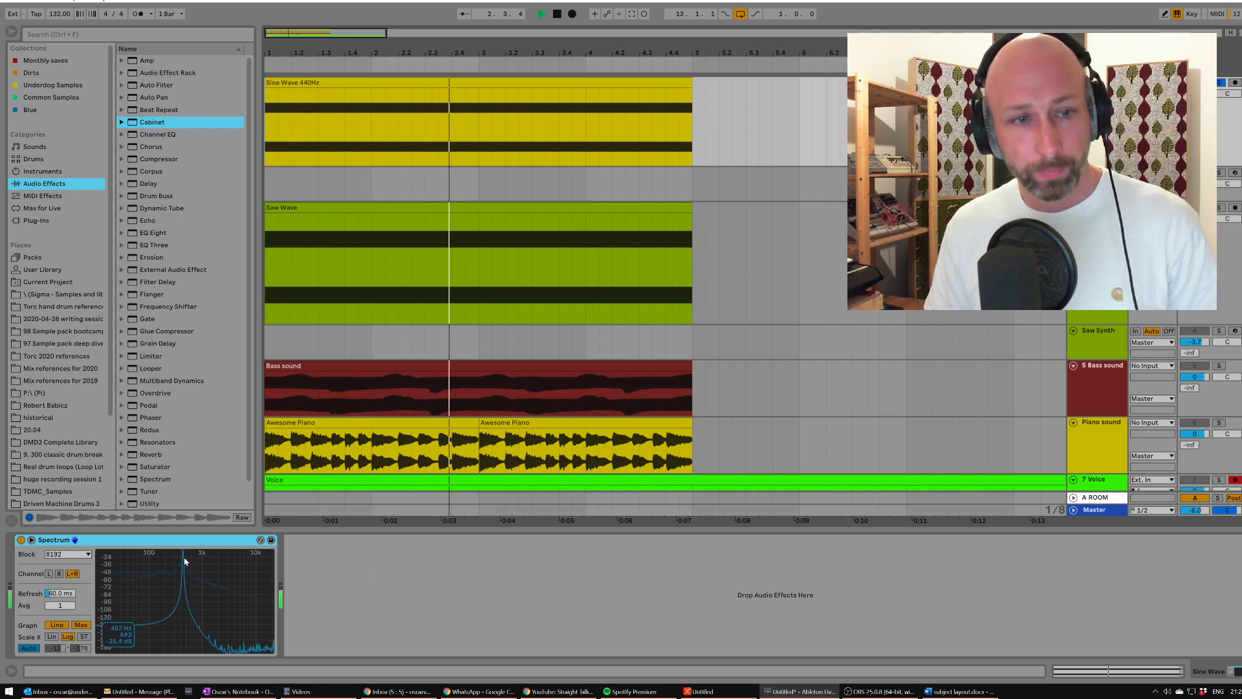
pyautogui.press('space')
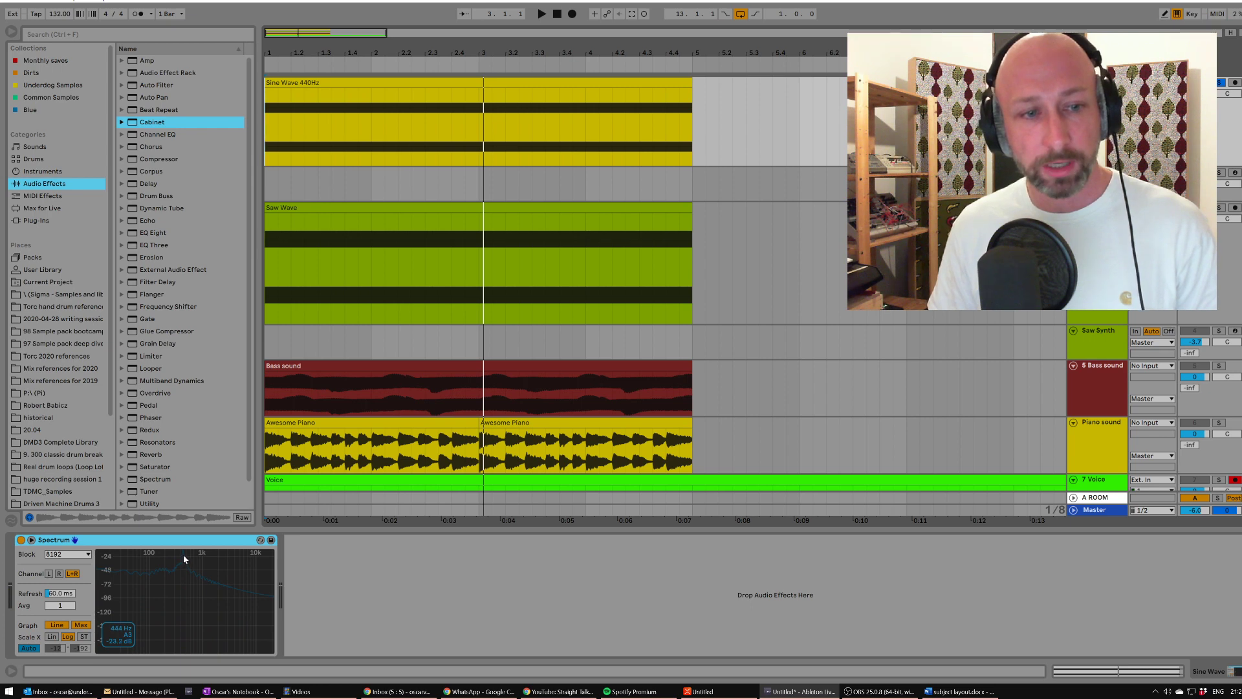
pyautogui.press('space')
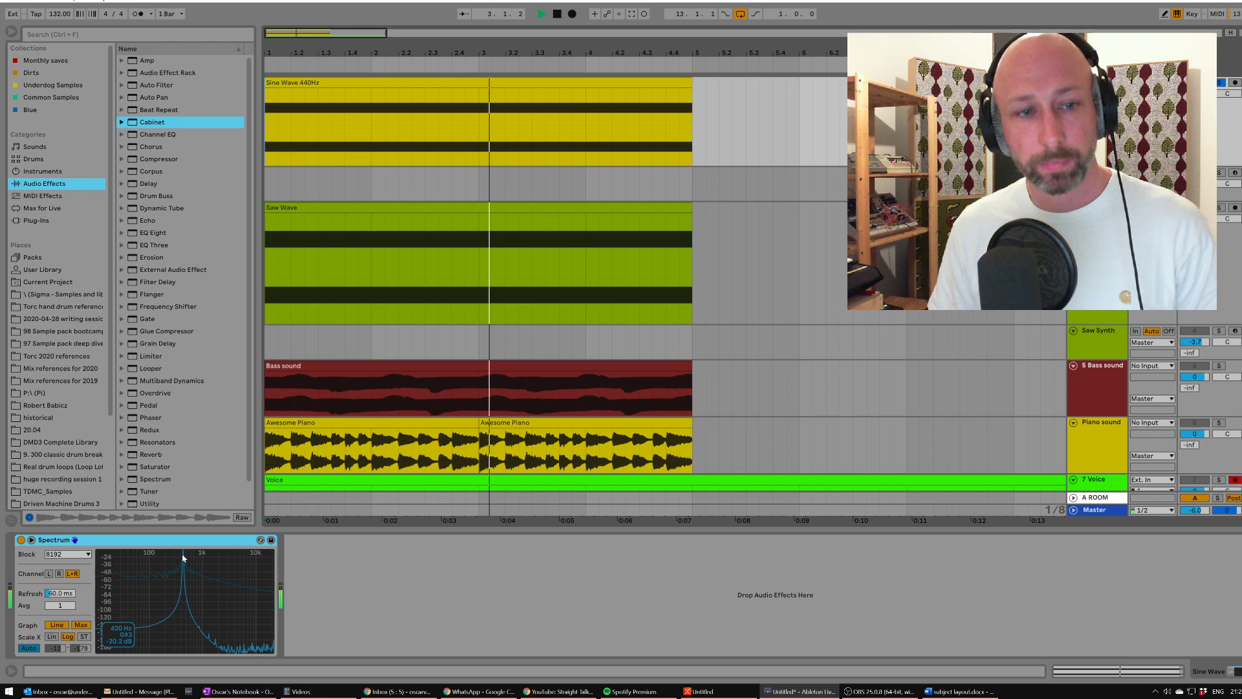
pyautogui.press('space')
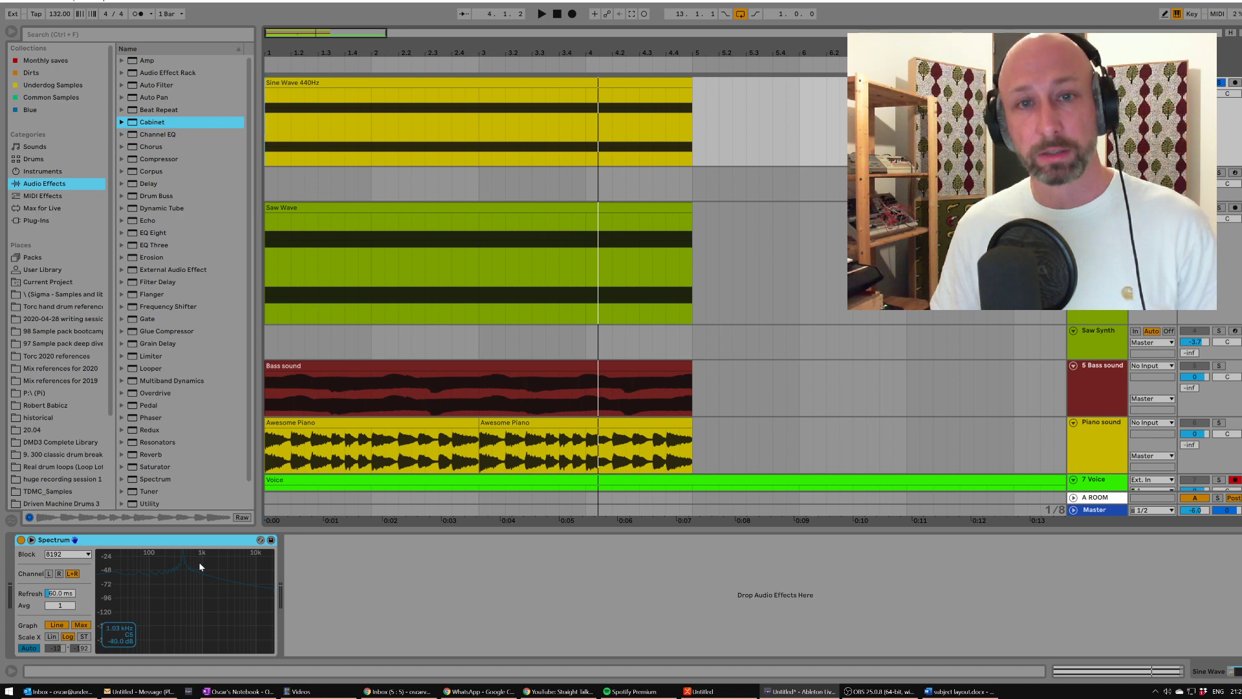
# Step: Set the Sine Synth's Operator oscillator to 440 Hz, switch off its Fixed mode and play test notes
pyautogui.click(1098, 173)
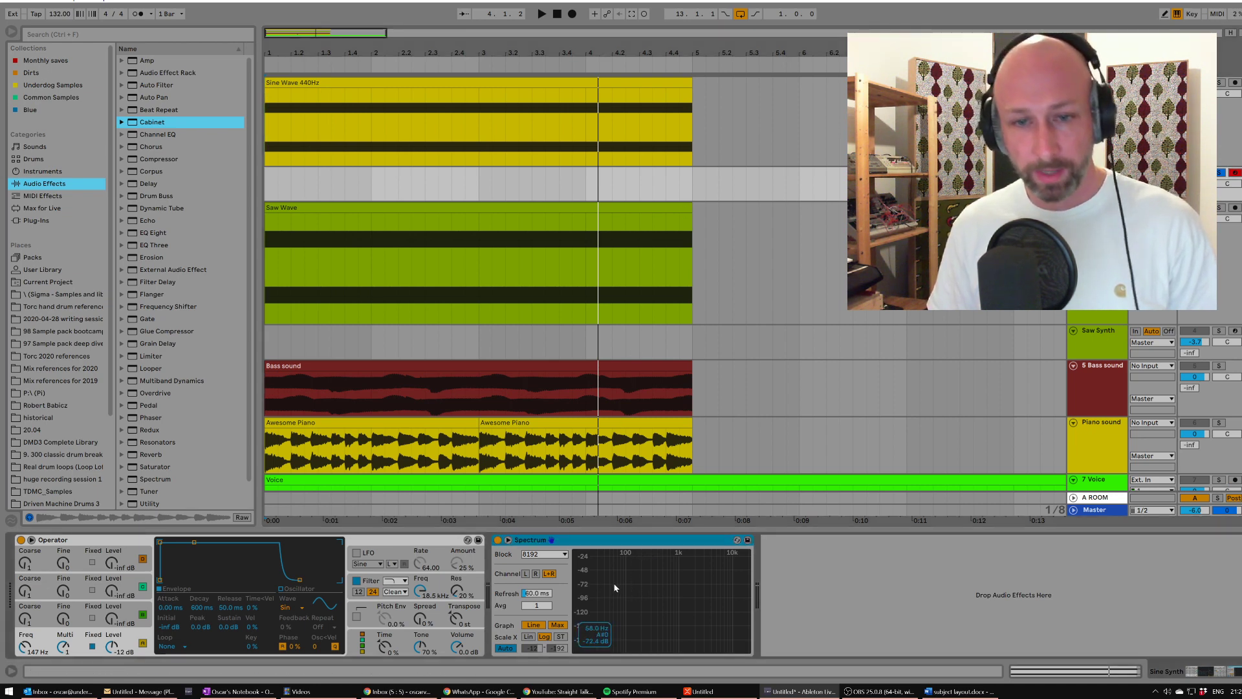
pyautogui.click(25, 646)
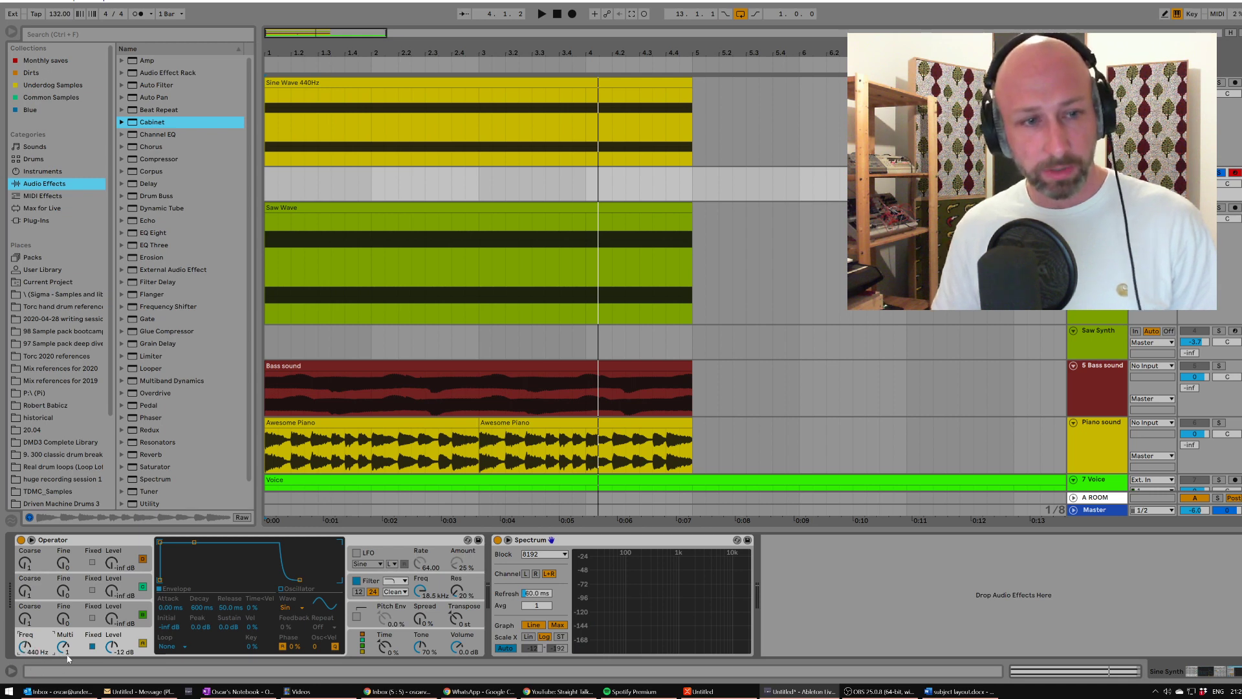
pyautogui.click(92, 647)
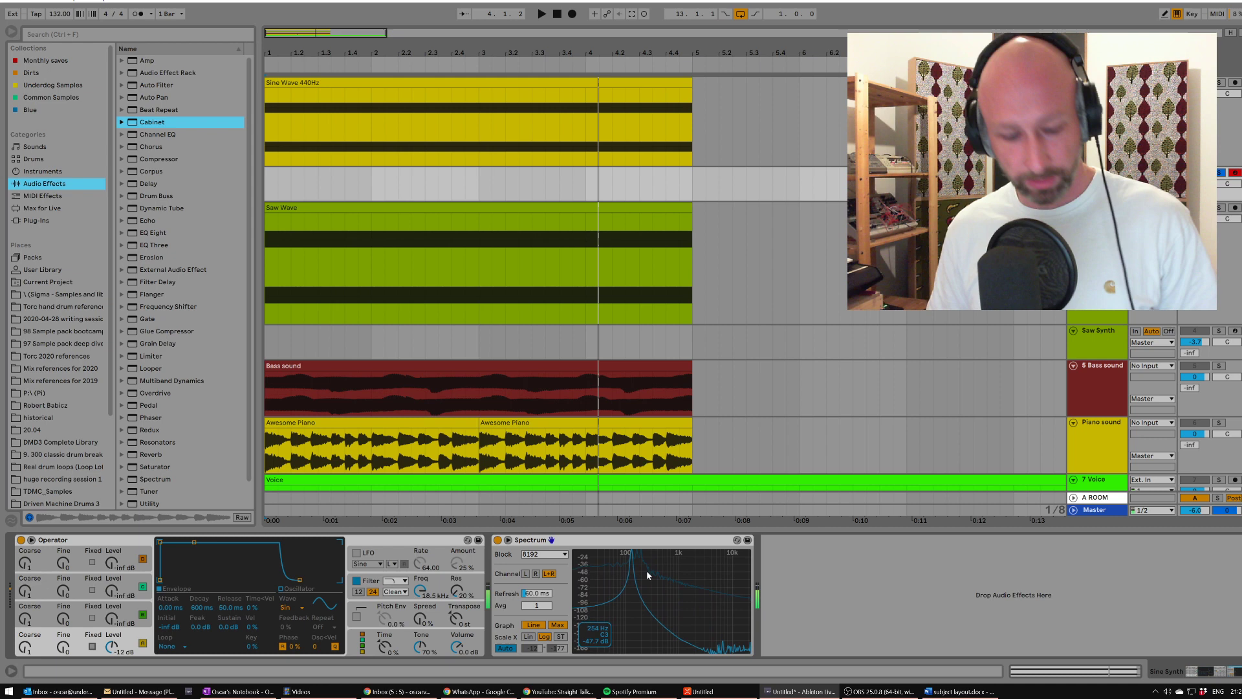
pyautogui.press('x')
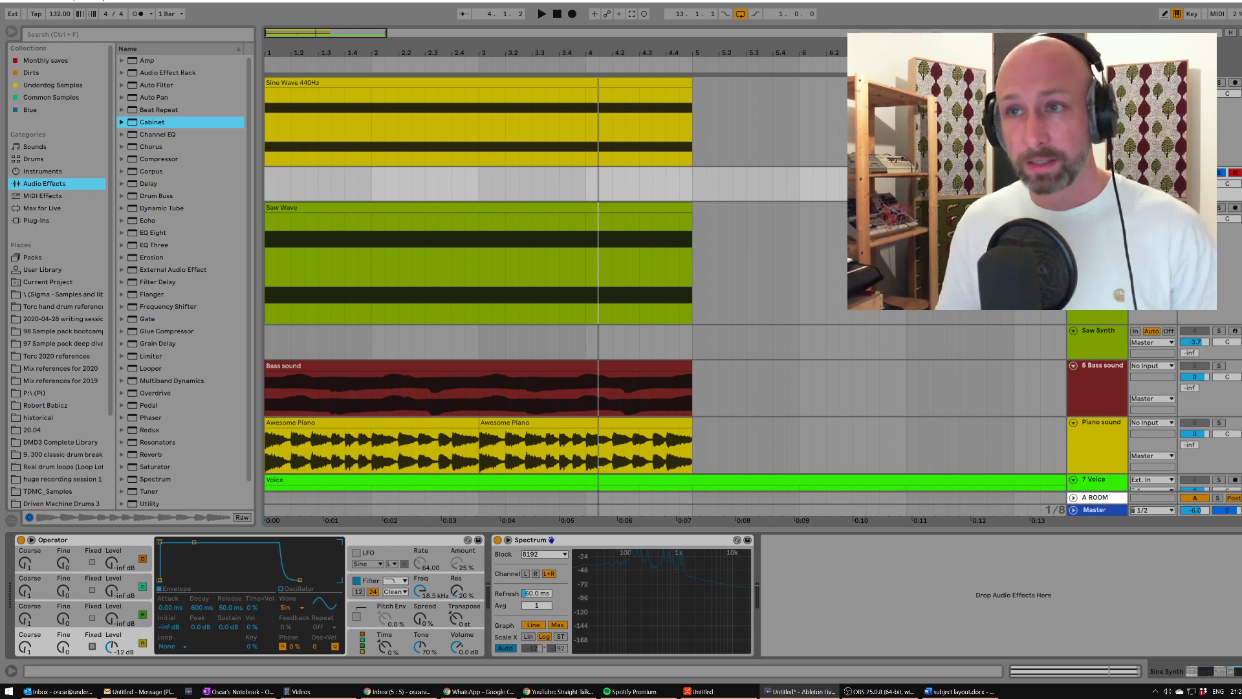
# Step: Solo the Saw Wave track and compare its waveform cycles with those of the Sine Wave 440Hz clip
pyautogui.click(1097, 83)
pyautogui.click(1097, 173)
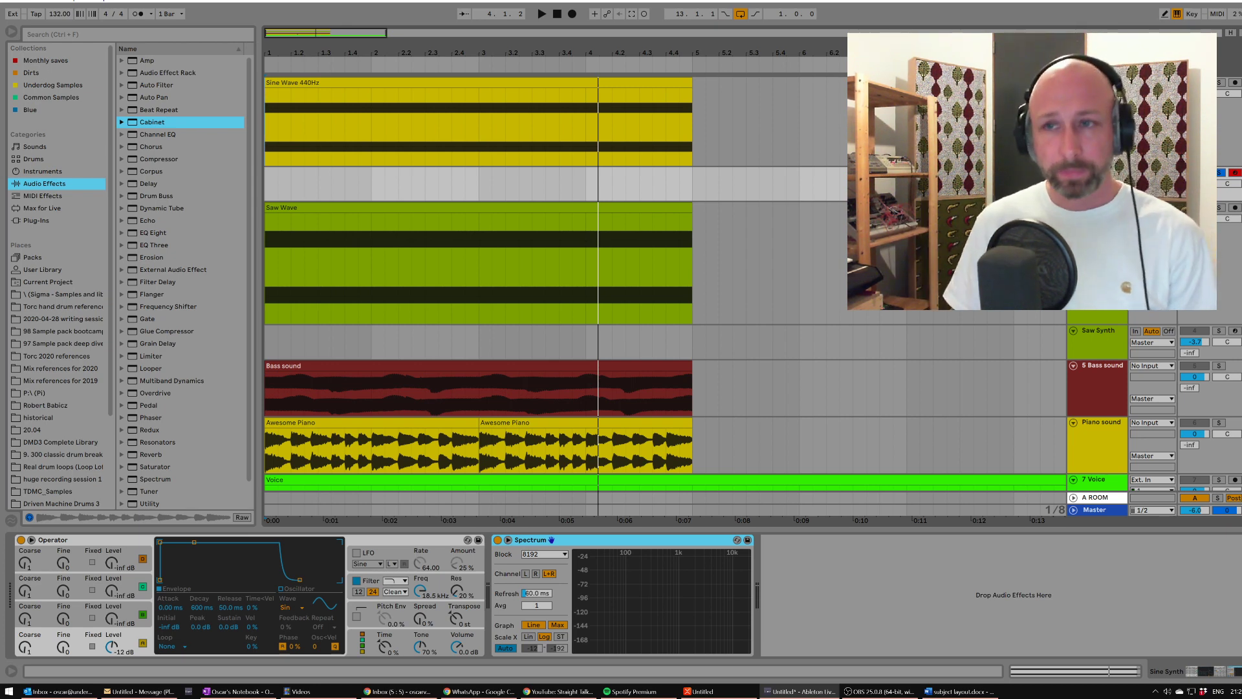
pyautogui.click(1098, 207)
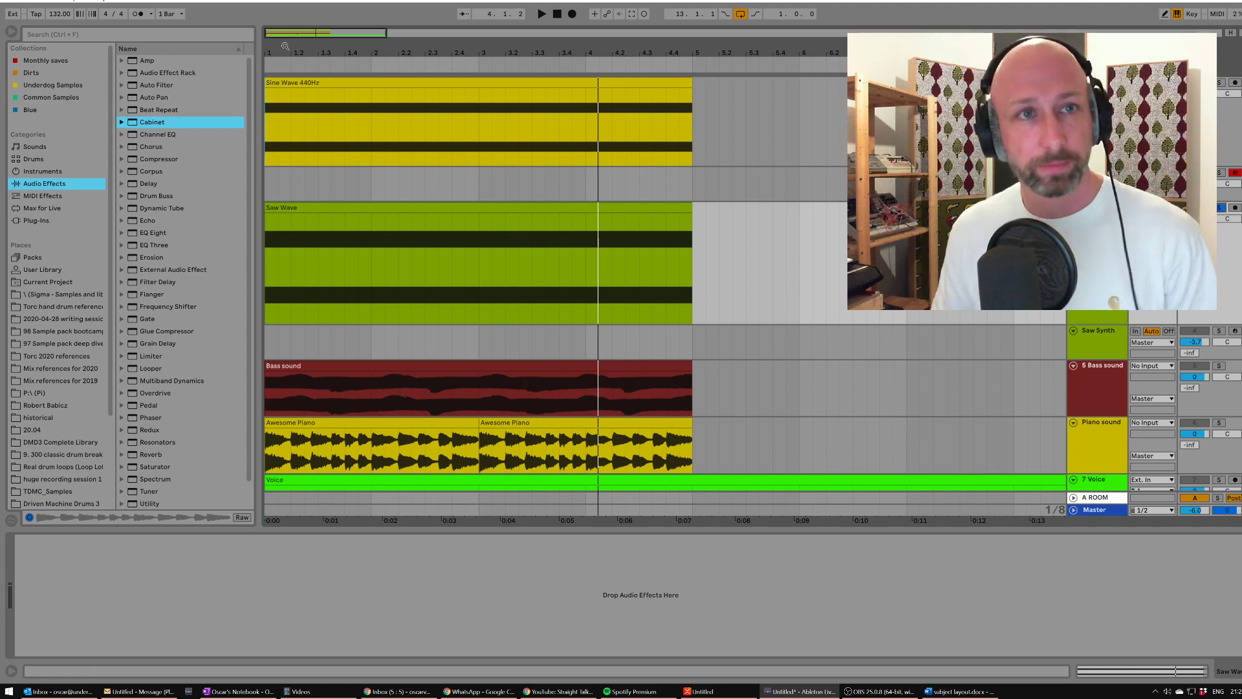
pyautogui.moveTo(303, 46); pyautogui.dragTo(511, 260)
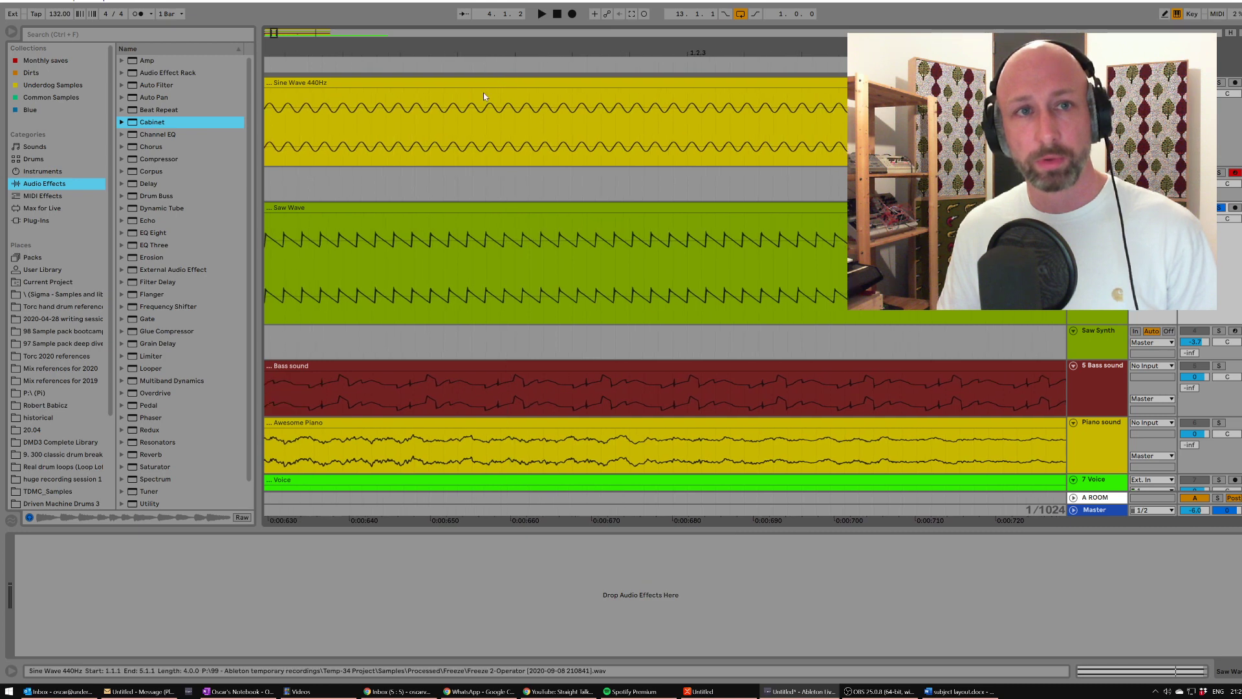
pyautogui.moveTo(372, 128); pyautogui.dragTo(705, 135)
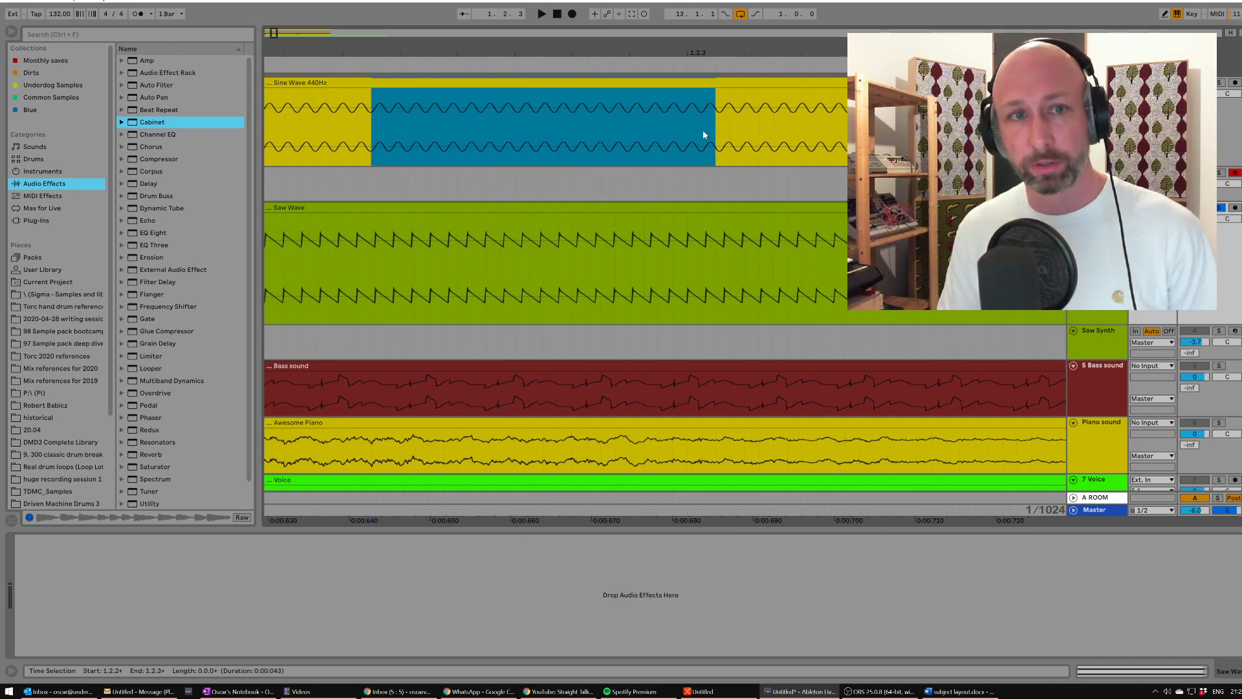
pyautogui.moveTo(343, 252); pyautogui.dragTo(733, 252)
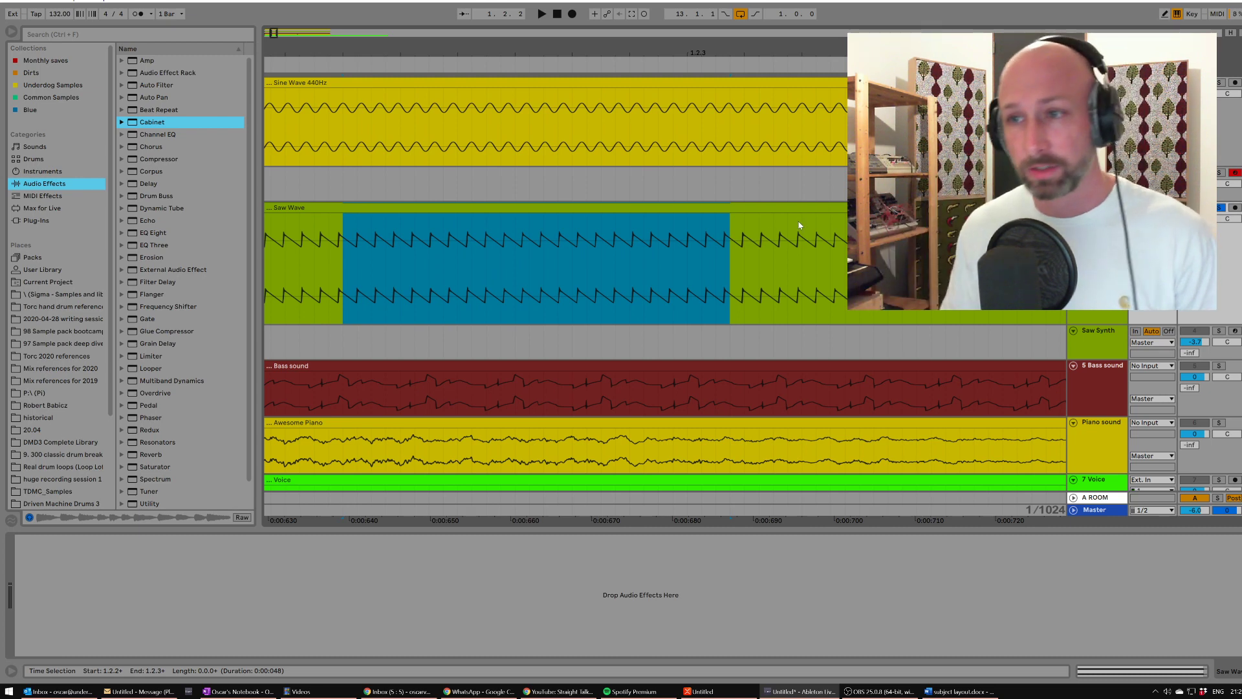
pyautogui.moveTo(647, 47); pyautogui.dragTo(679, 29)
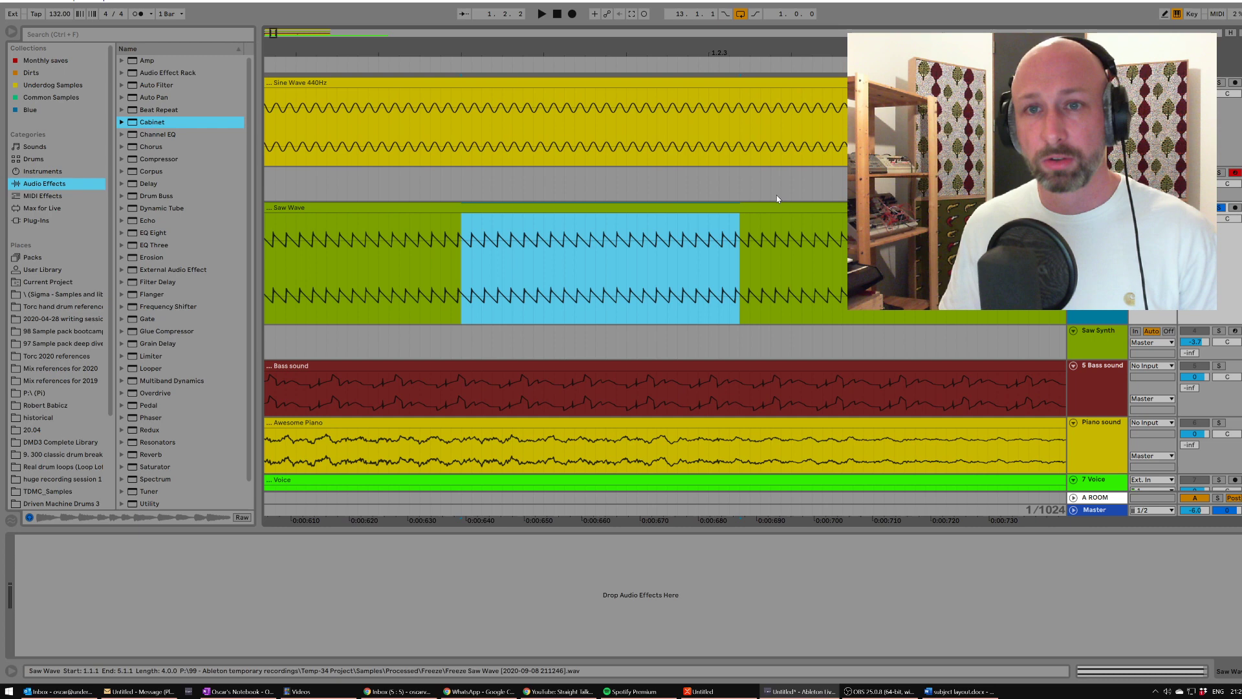
# Step: Add a Spectrum audio effect to the Saw Wave track
pyautogui.click(740, 270)
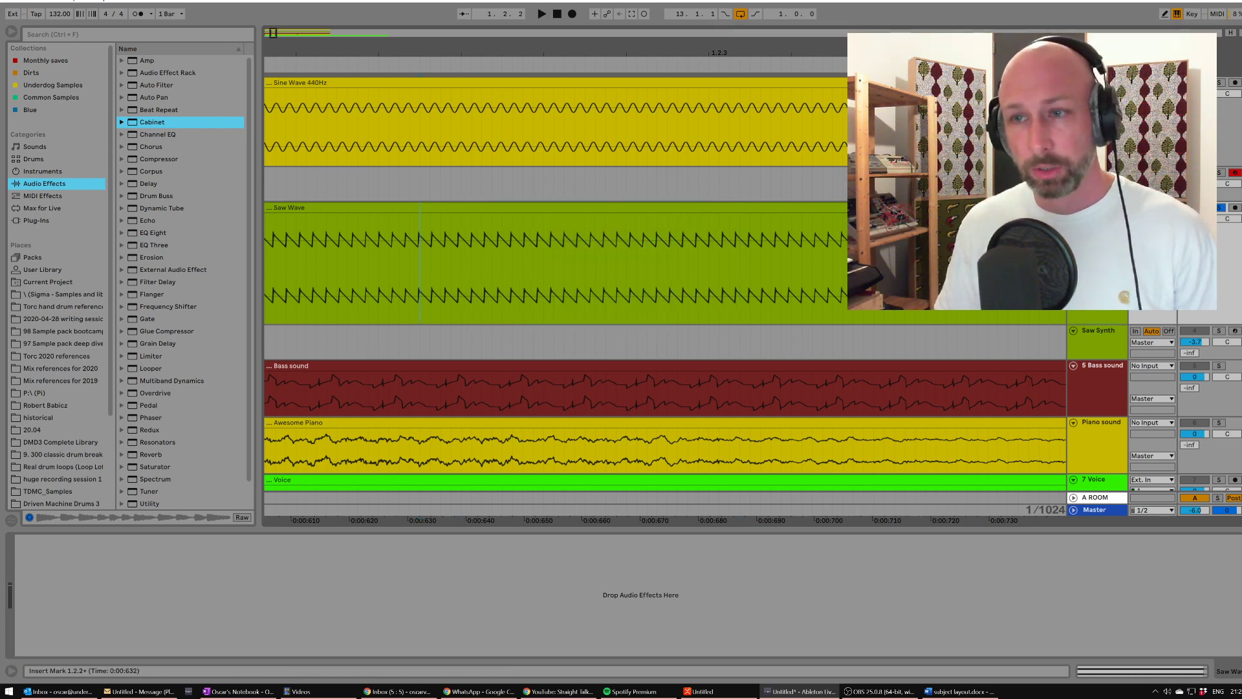
pyautogui.scroll(-1, 162, 446)
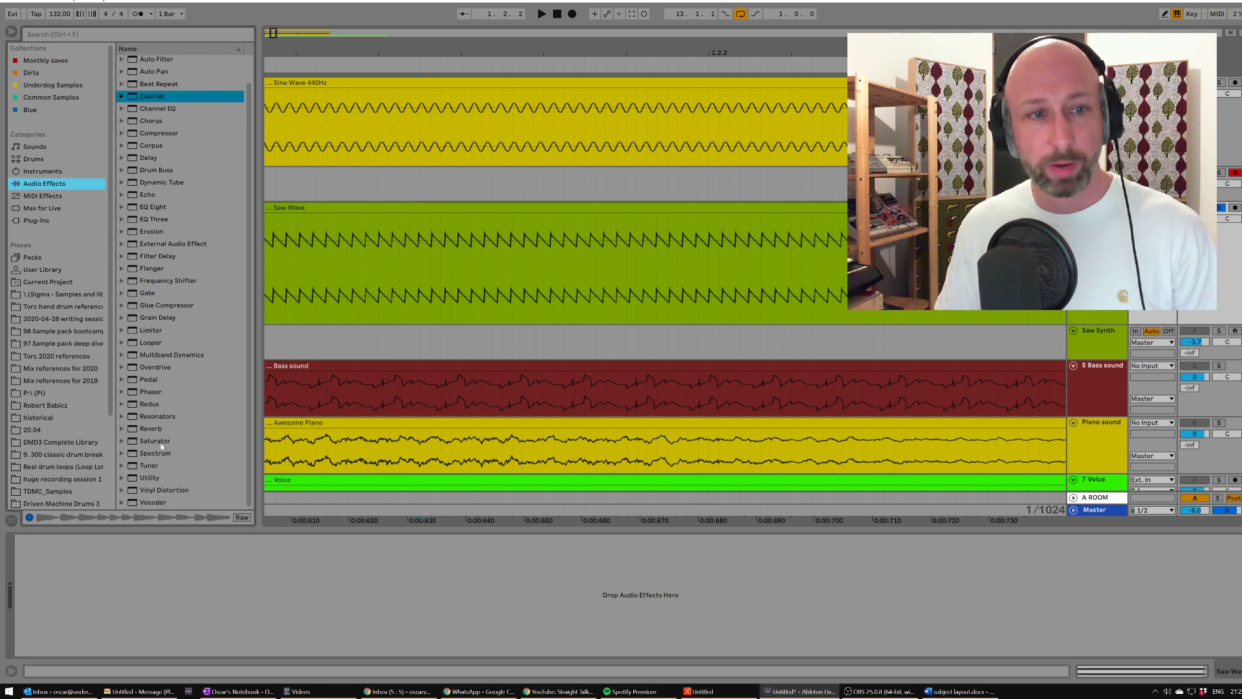
pyautogui.moveTo(155, 453); pyautogui.dragTo(425, 642)
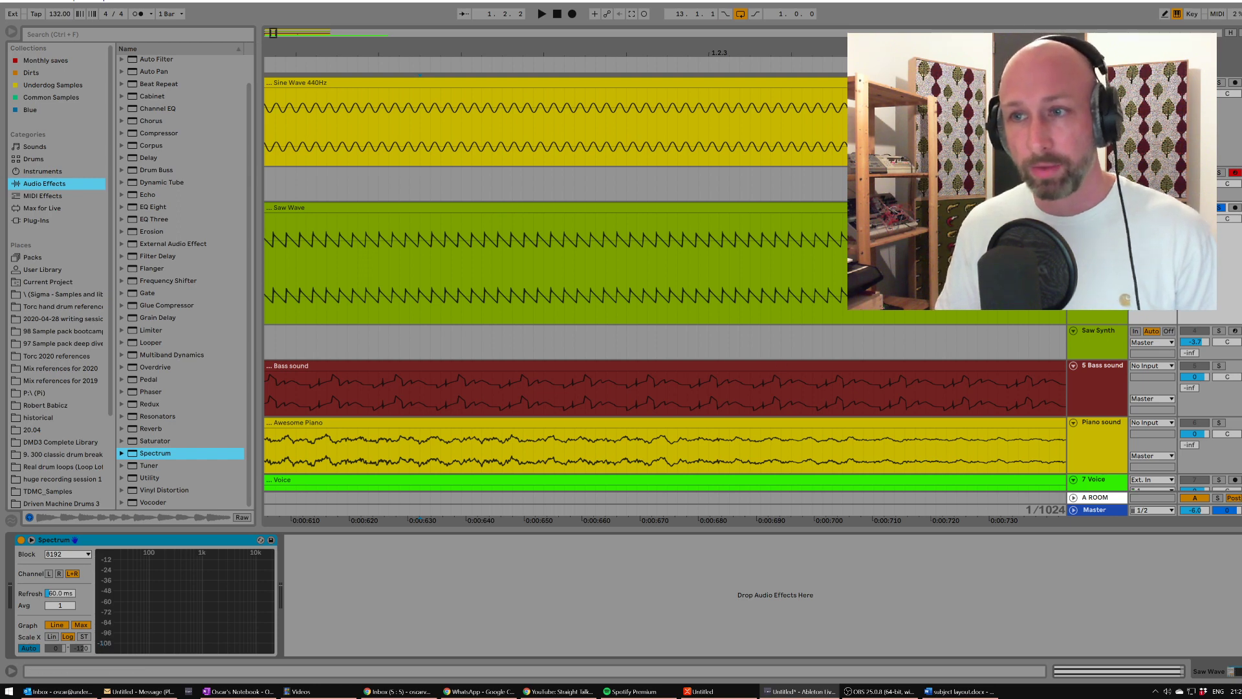
# Step: Play the Saw Wave clip and examine its frequency content in the Spectrum display
pyautogui.click(274, 281)
pyautogui.press('space')
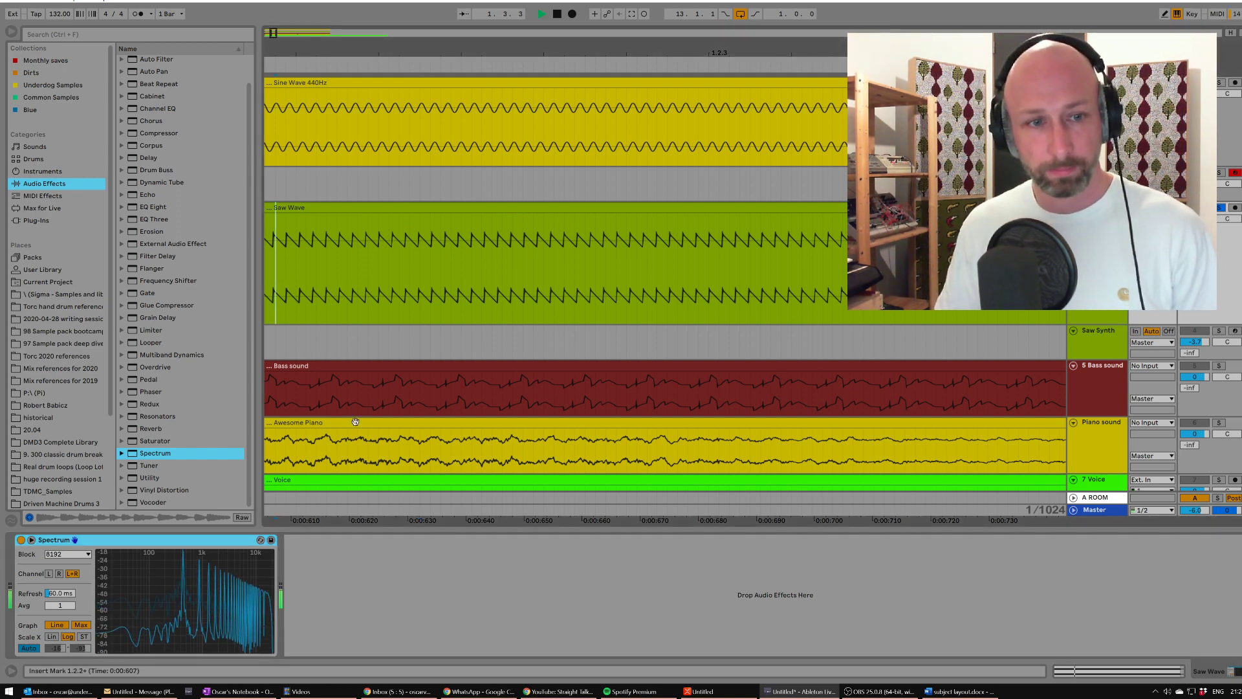
pyautogui.moveTo(262, 583)
pyautogui.press('space')
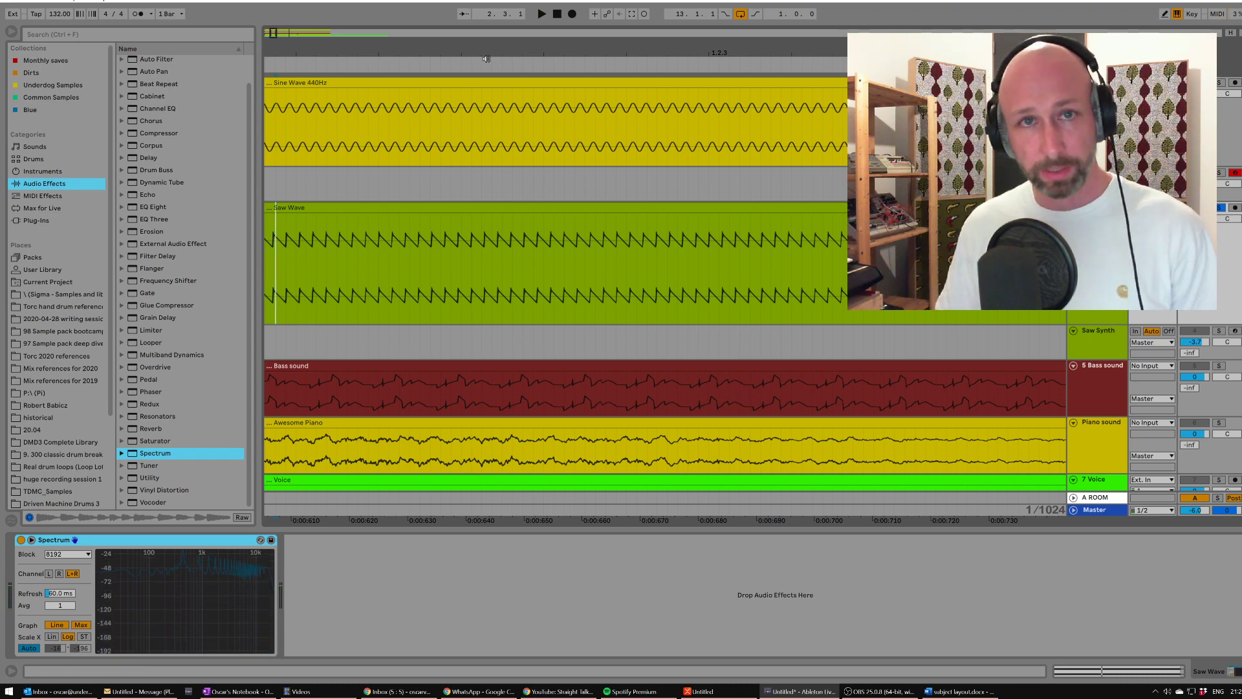
pyautogui.moveTo(487, 55); pyautogui.dragTo(487, 3)
pyautogui.press('-')
pyautogui.press('-')
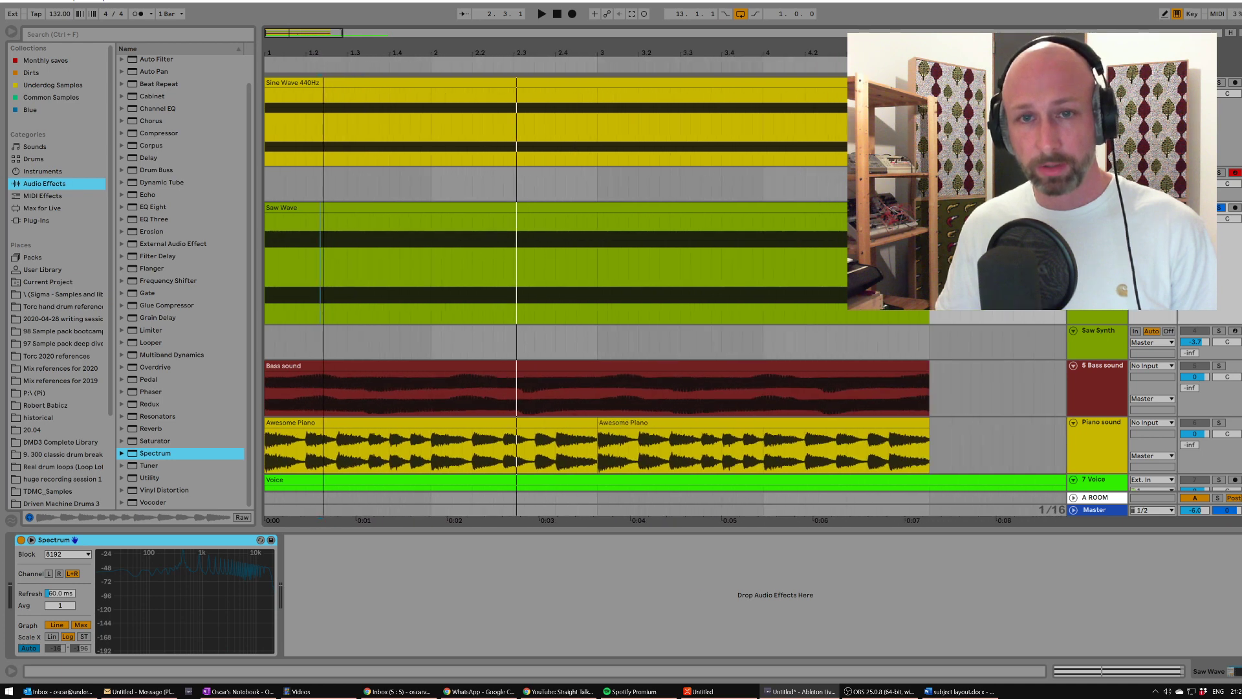
# Step: Replay the Saw Wave clip from near its start and inspect its fundamental and individual harmonic peaks in the Spectrum
pyautogui.click(281, 278)
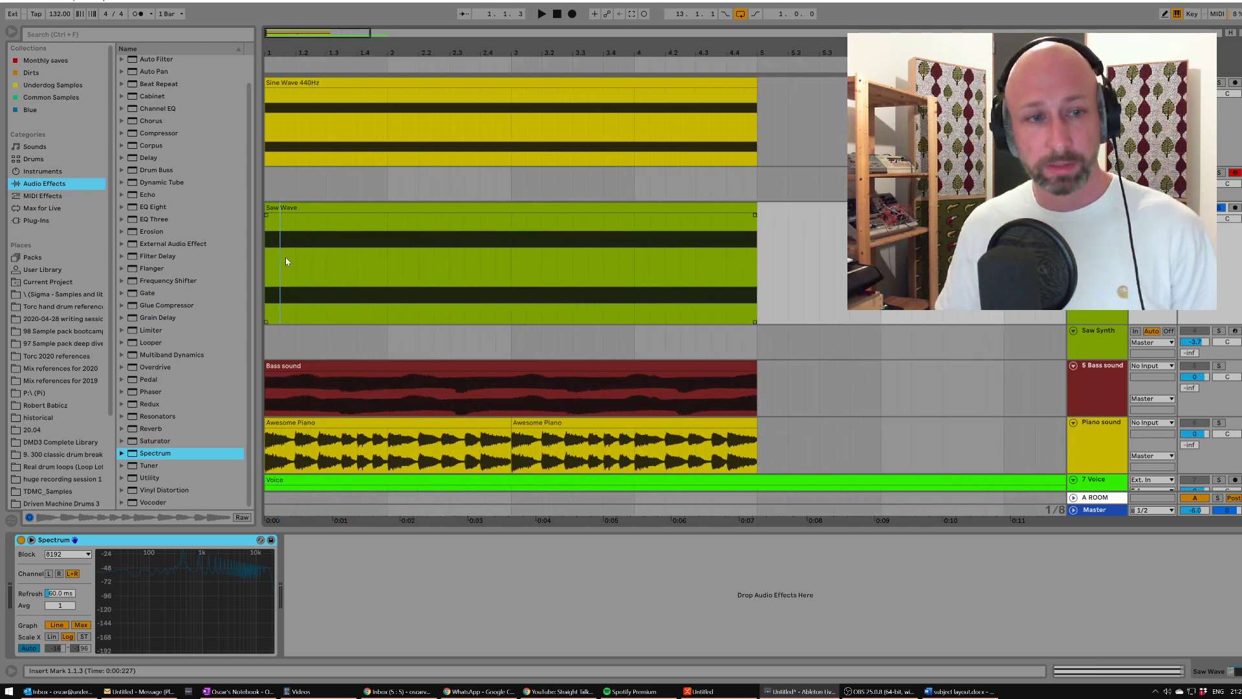
pyautogui.press('space')
pyautogui.moveTo(223, 569)
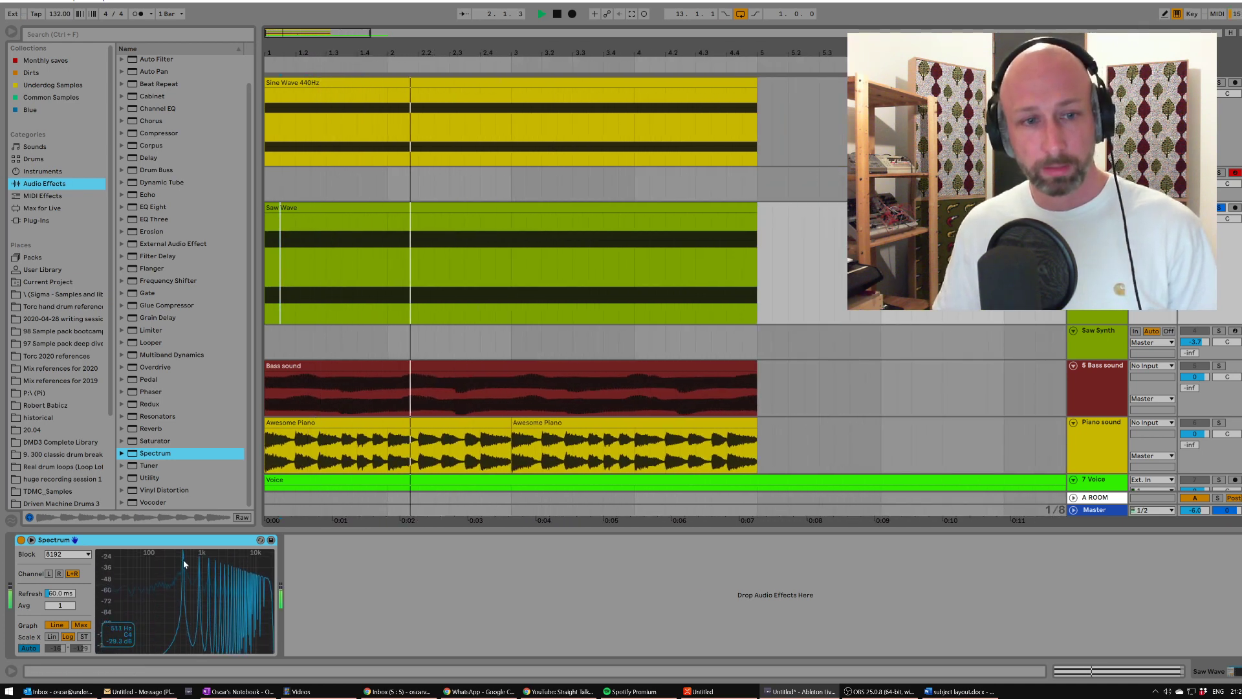
pyautogui.press('space')
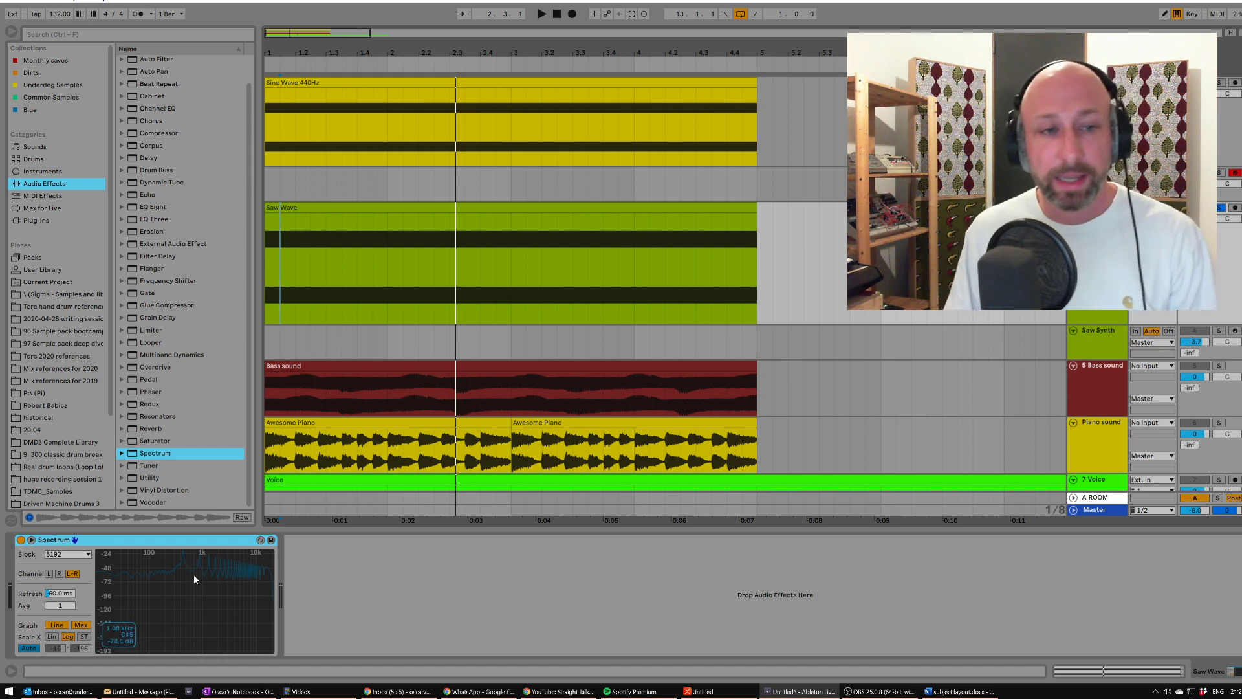
pyautogui.press('space')
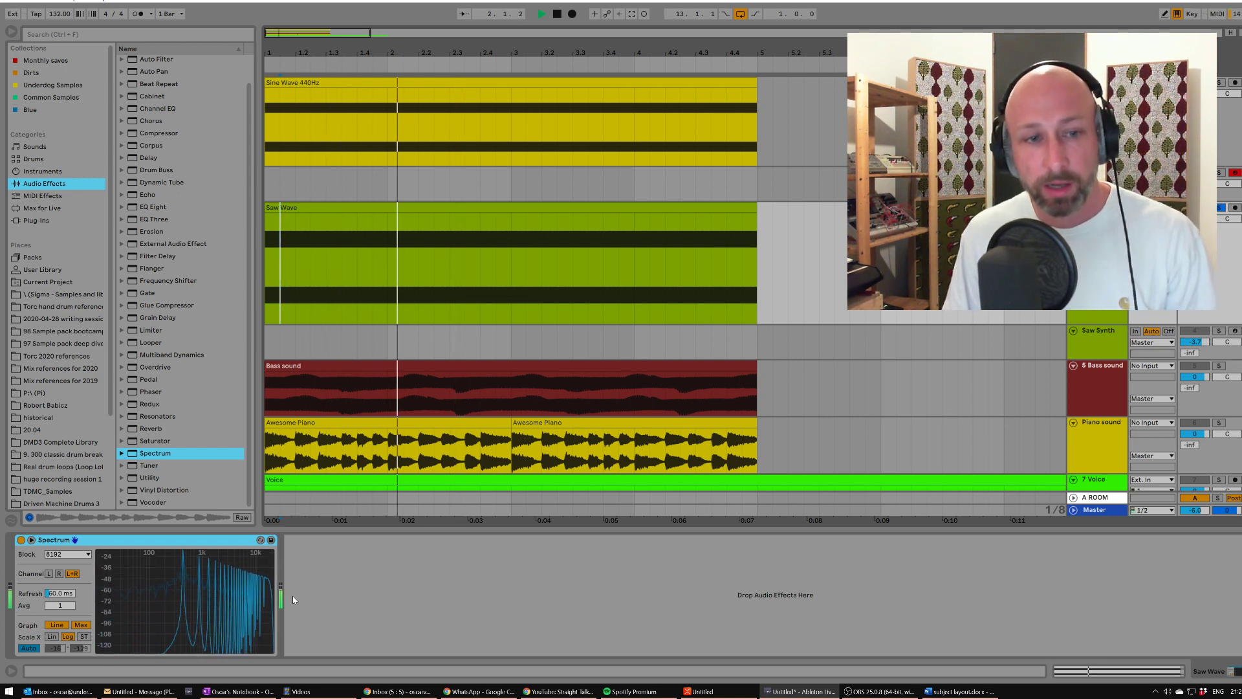
pyautogui.press('space')
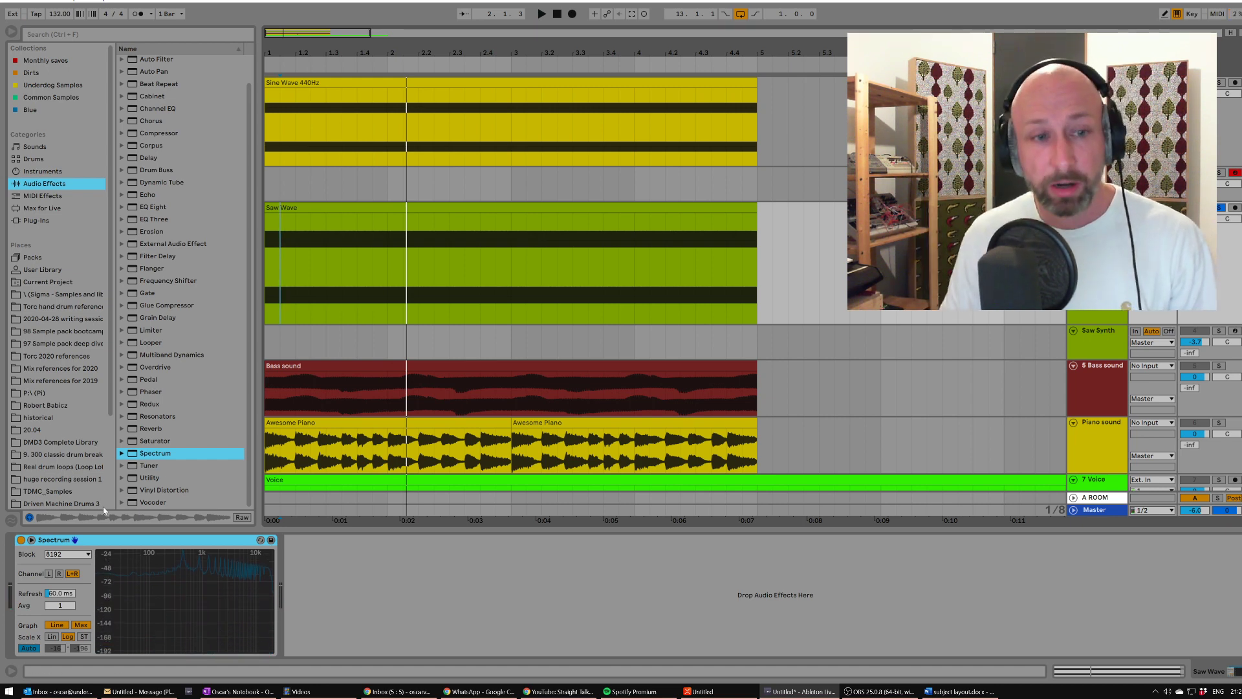
pyautogui.moveTo(192, 558)
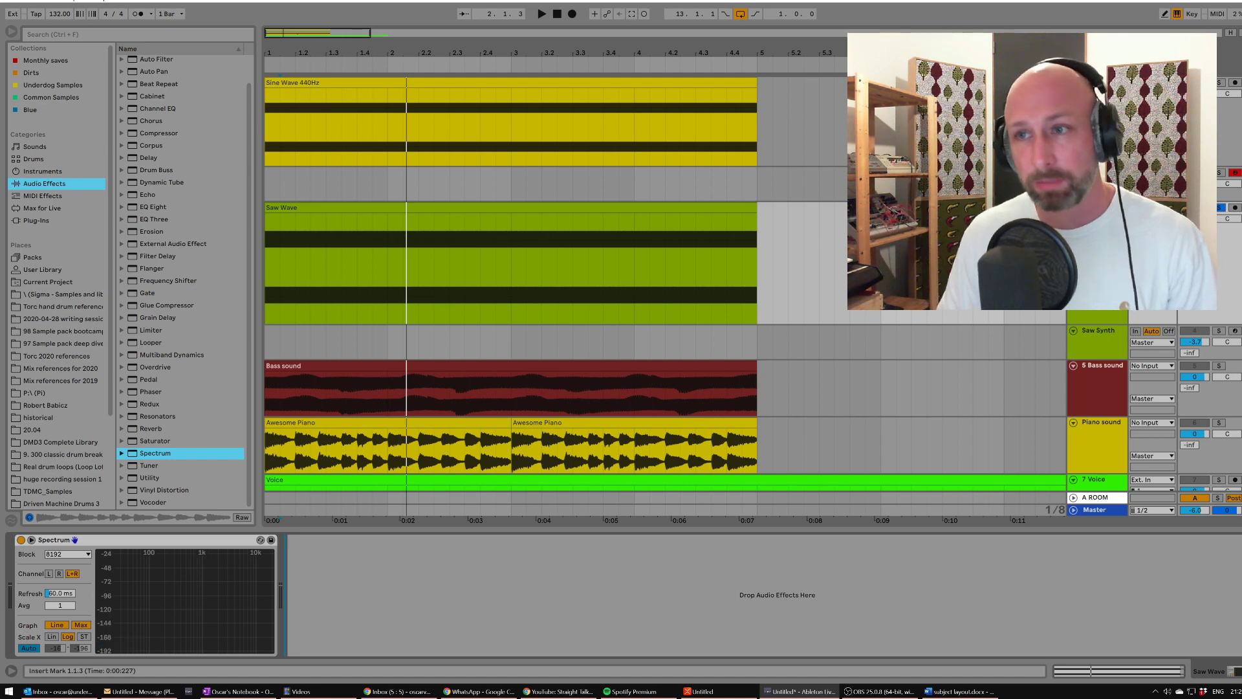
# Step: Solo the Sine Wave 440Hz track and play it from bar 2 to examine its Spectrum display
pyautogui.click(1218, 85)
pyautogui.click(383, 149)
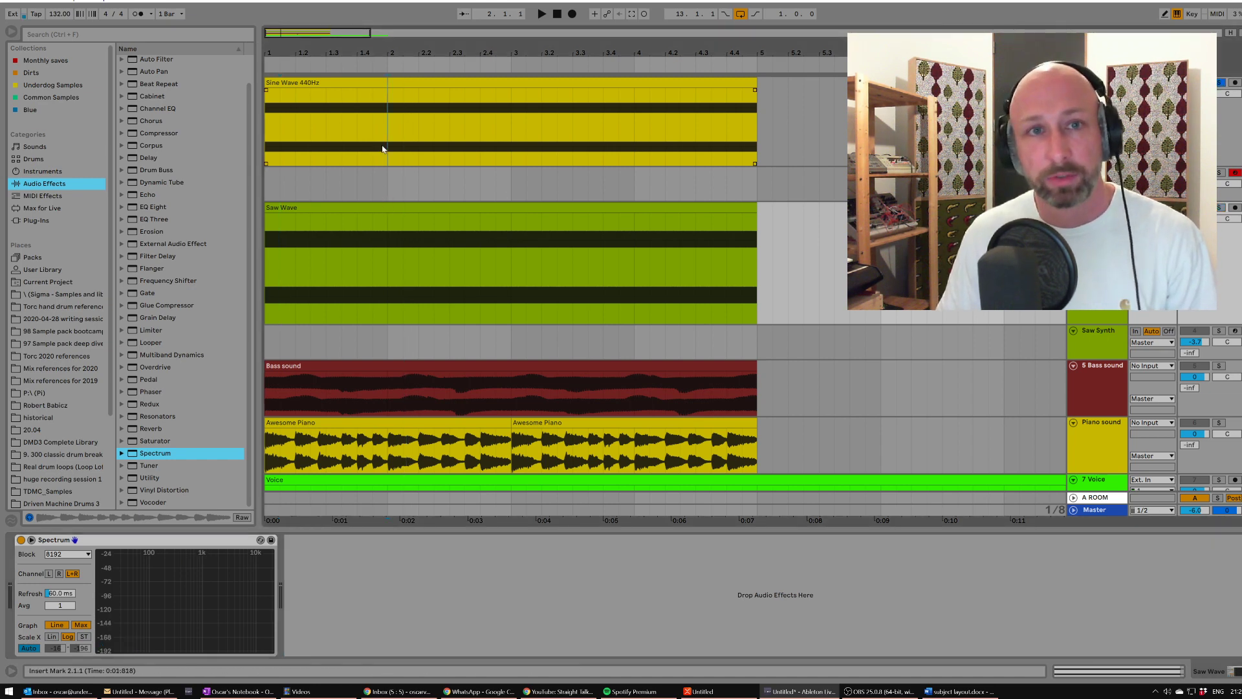
pyautogui.press('space')
# Step: Switch the solo to the Saw Wave track and play it to compare its Spectrum with the sine wave's
pyautogui.click(1219, 208)
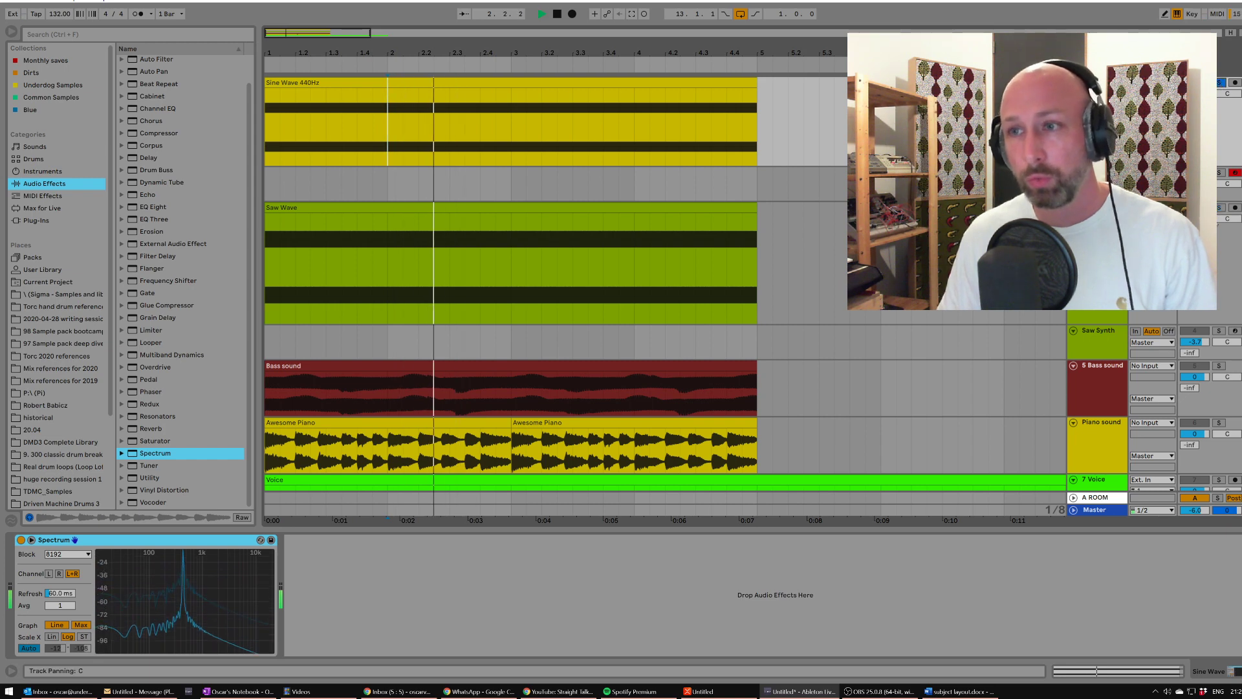
pyautogui.press('space')
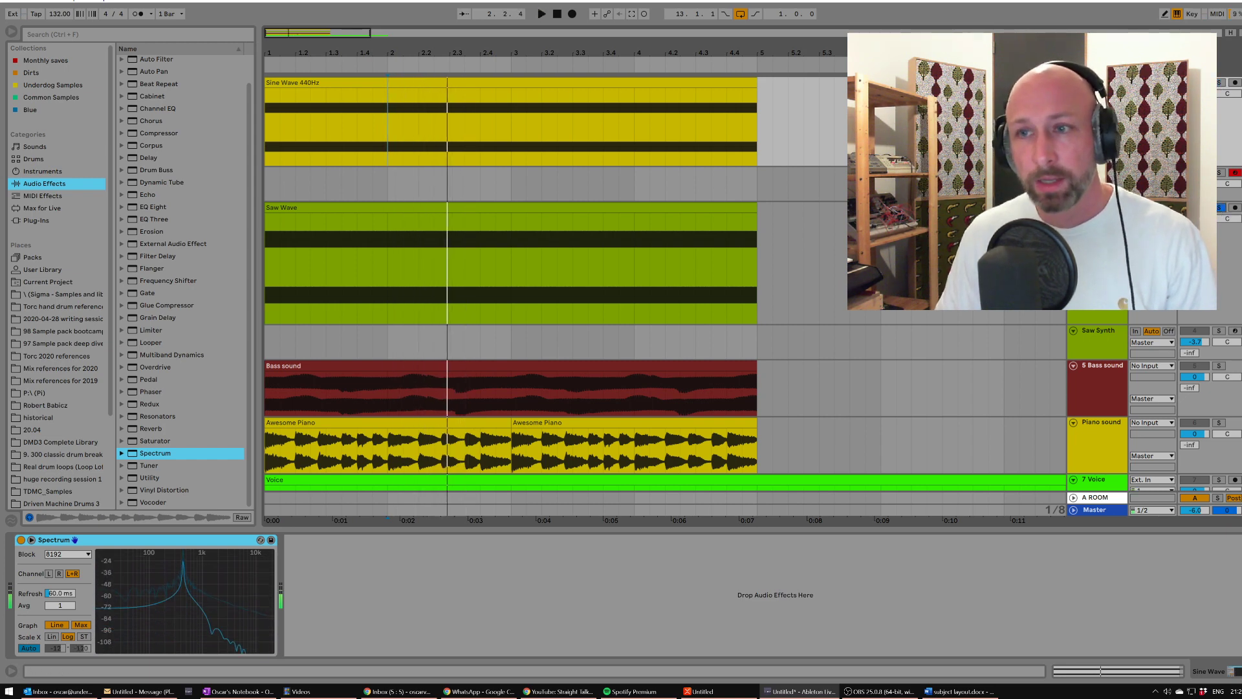
pyautogui.click(1101, 212)
pyautogui.click(1194, 218)
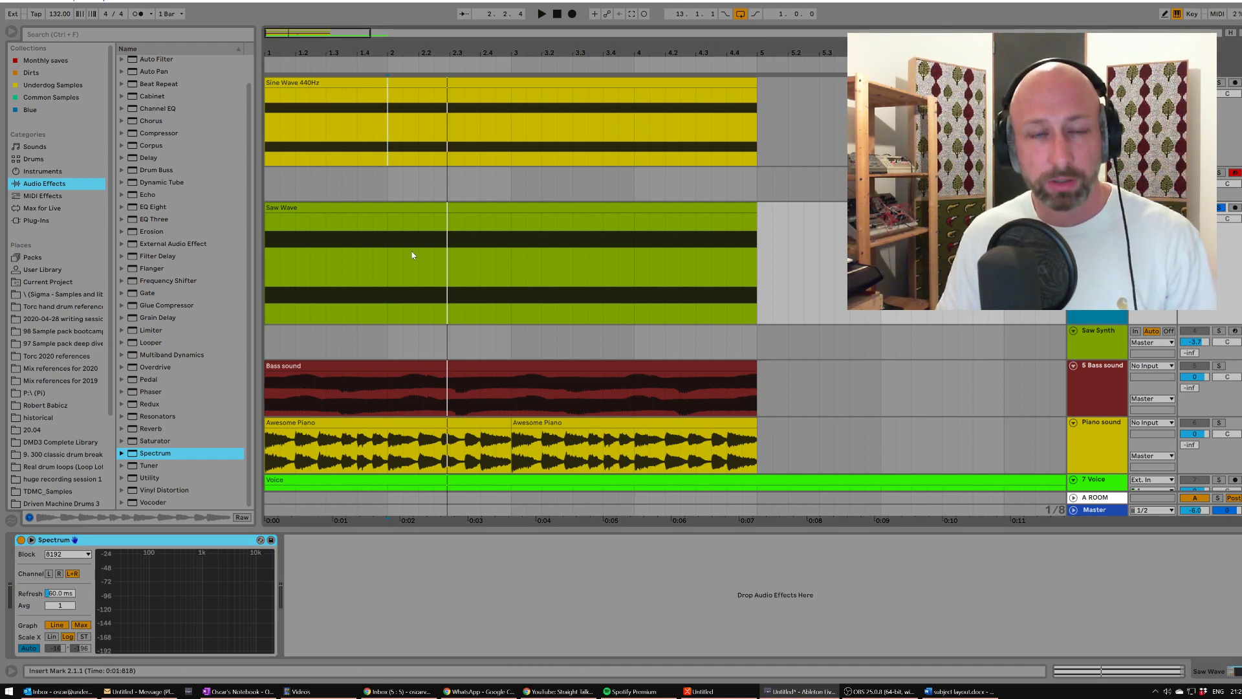
pyautogui.press('space')
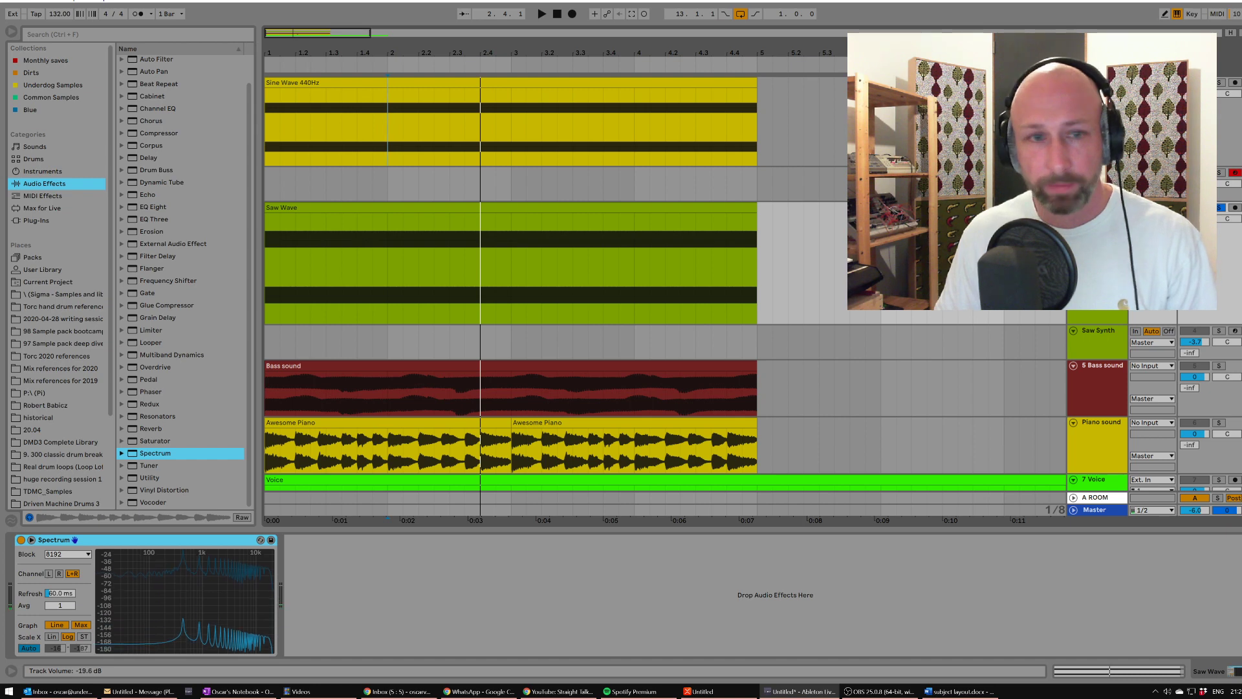
pyautogui.press('space')
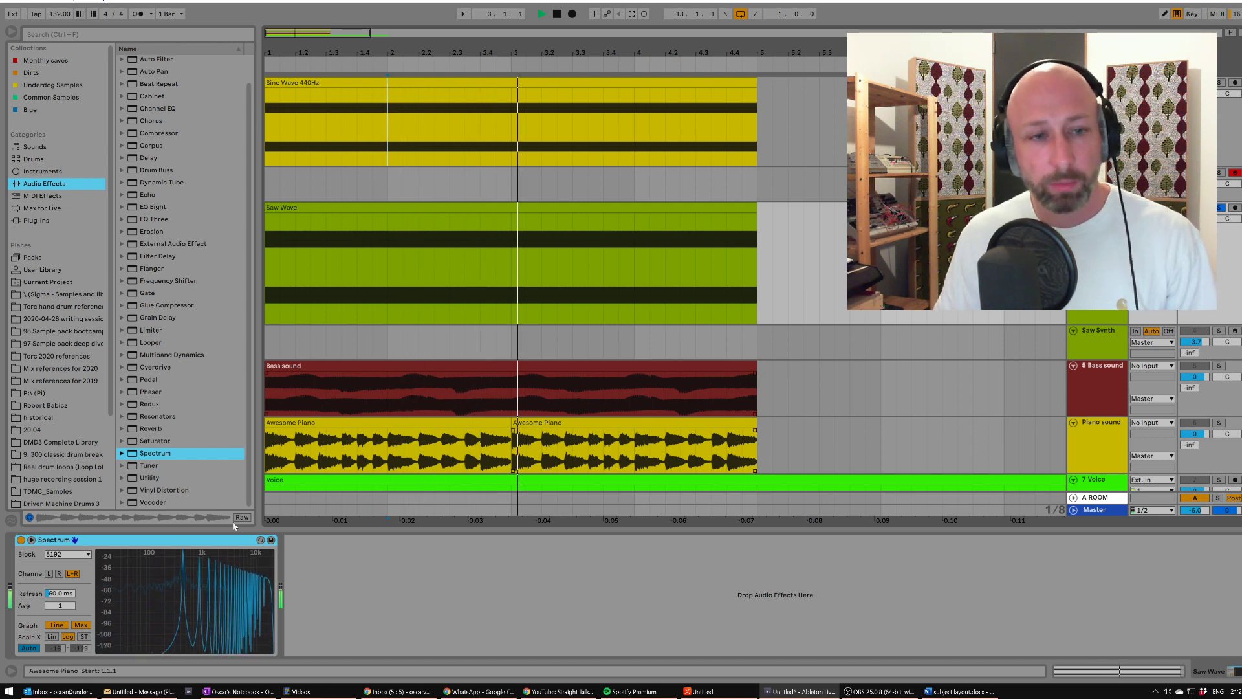
pyautogui.press('space')
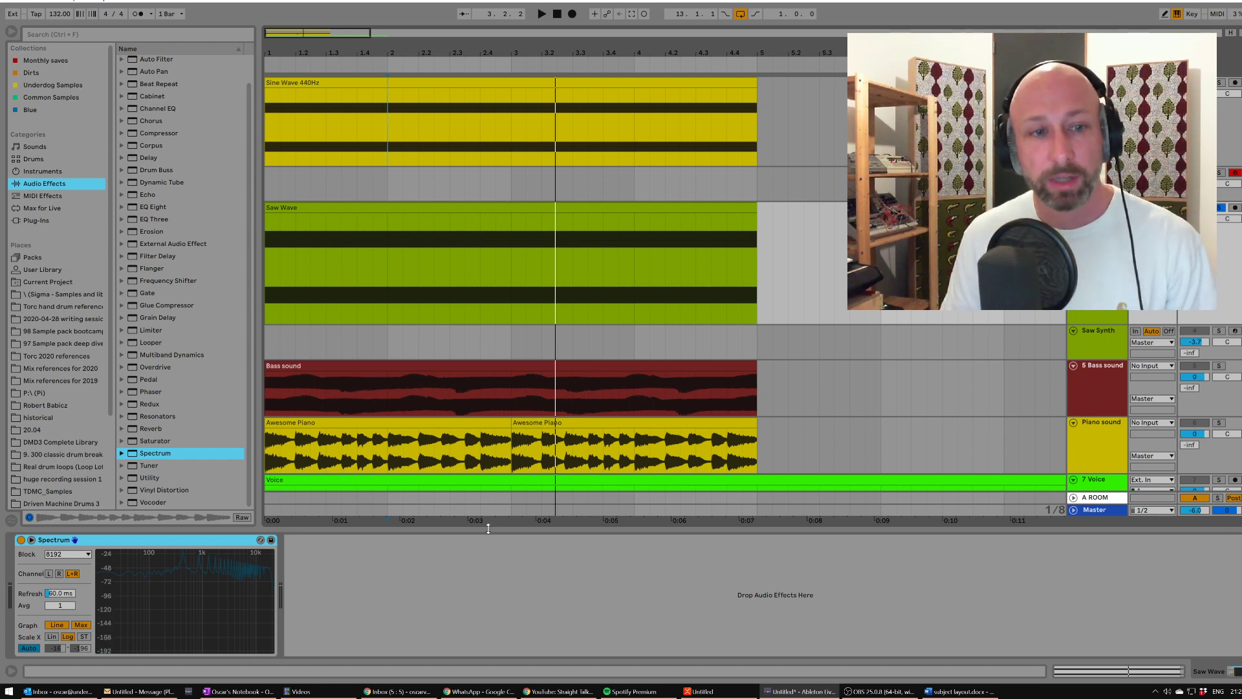
# Step: Solo and record-arm the Saw Synth track, and play a few test notes through its Spectrum
pyautogui.click(815, 333)
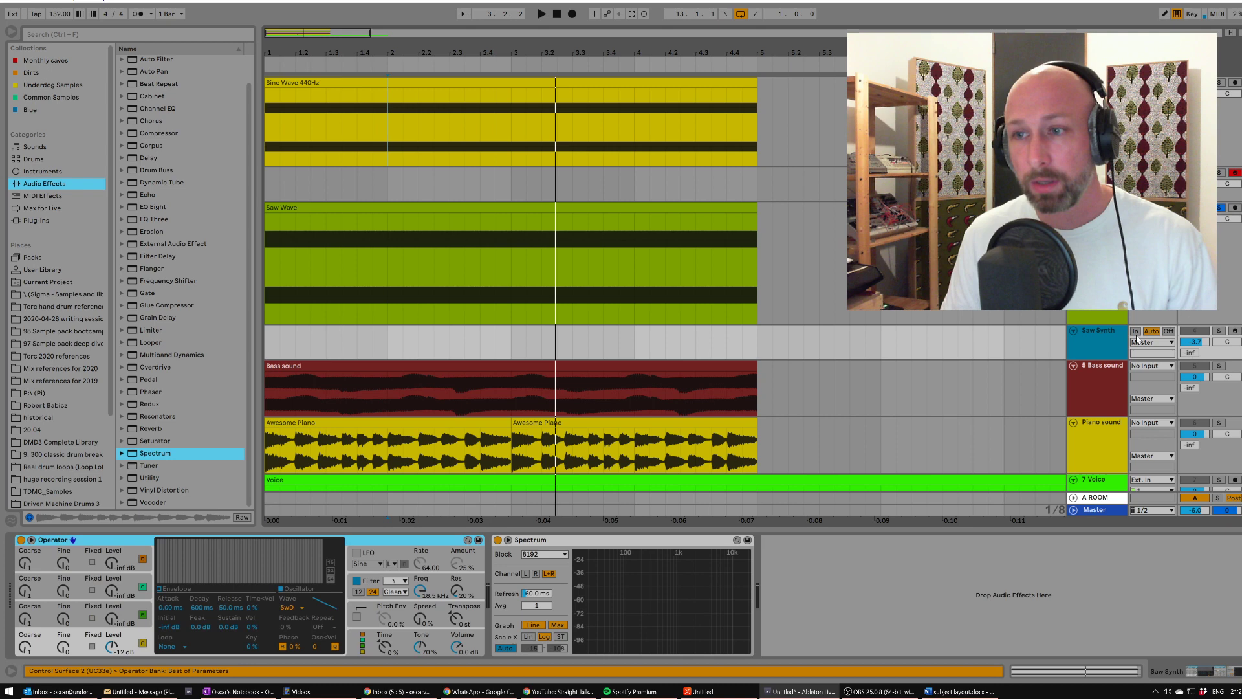
pyautogui.click(1220, 332)
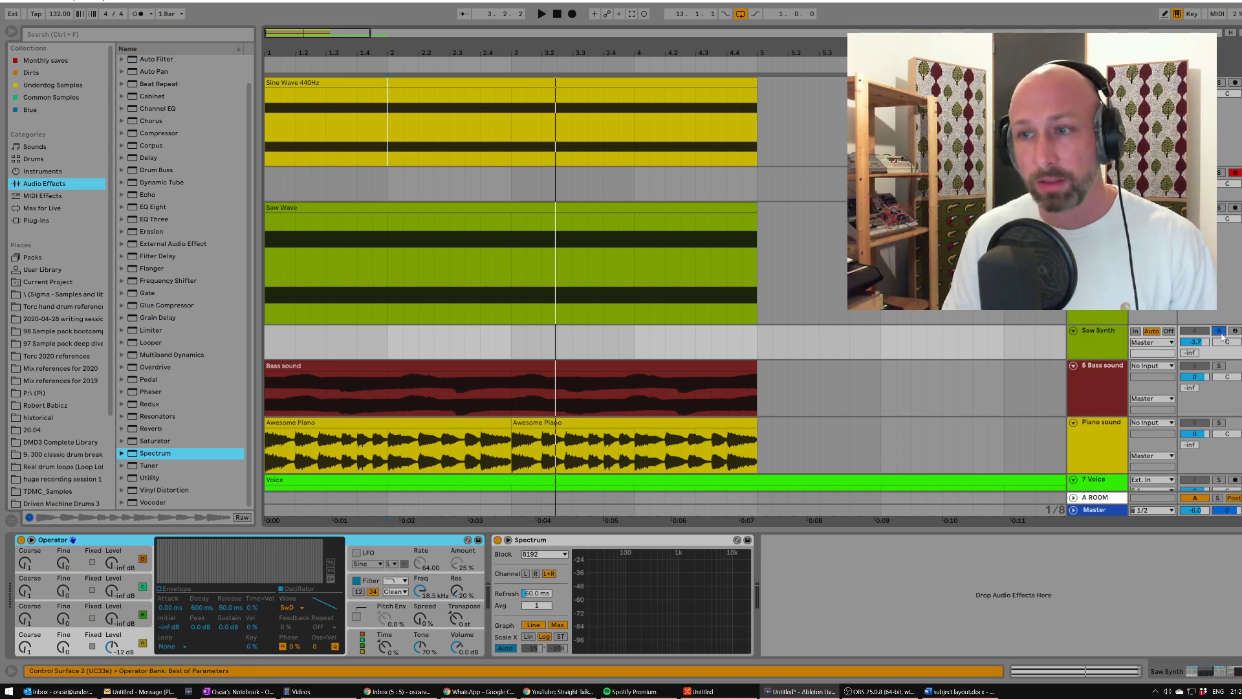
pyautogui.click(1100, 340)
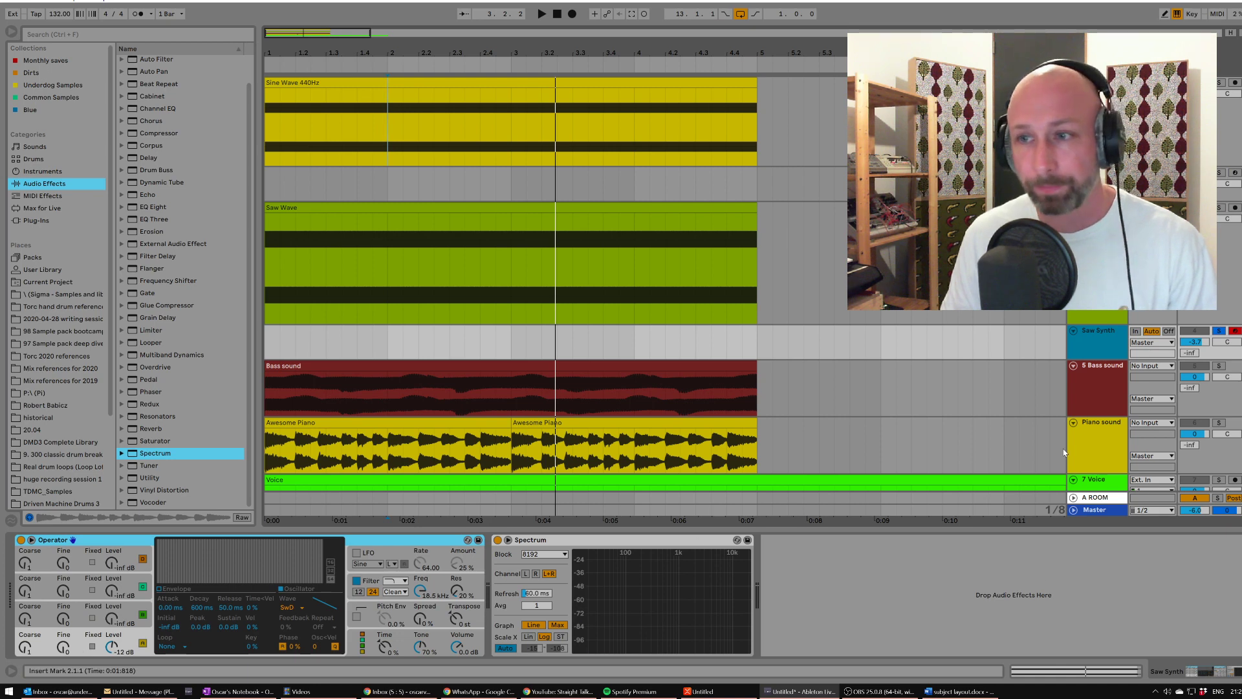
pyautogui.press('d')
pyautogui.press('g')
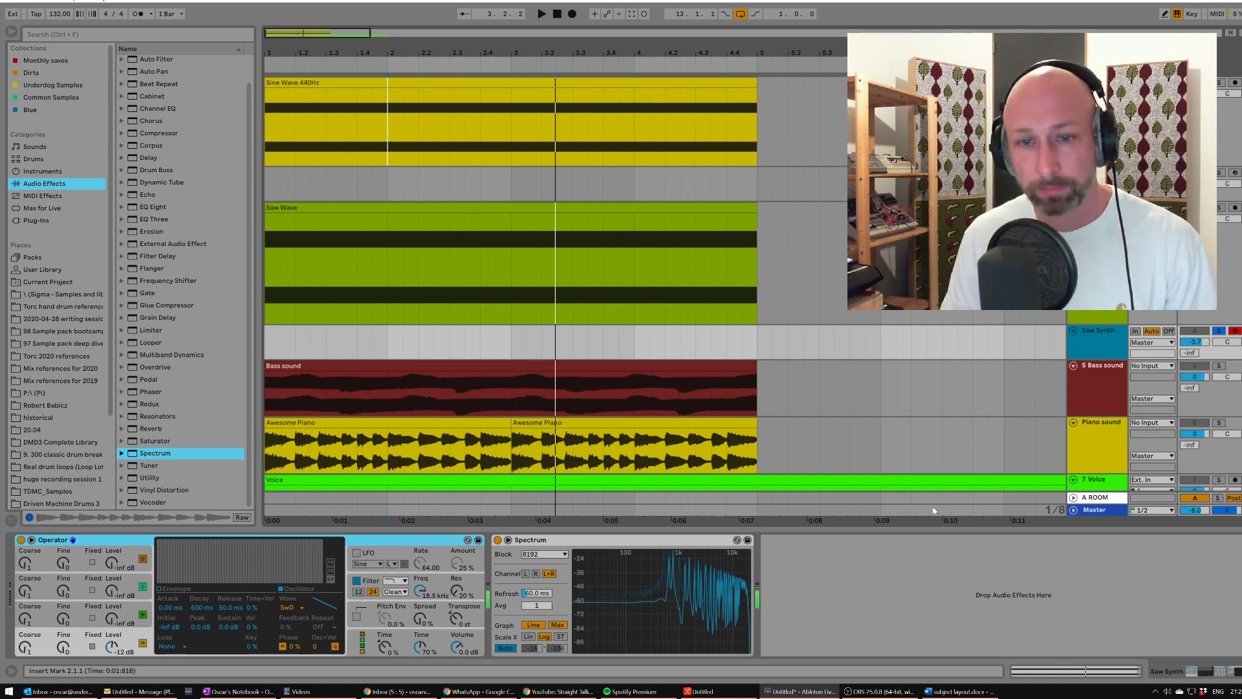
pyautogui.press('d')
pyautogui.press('a')
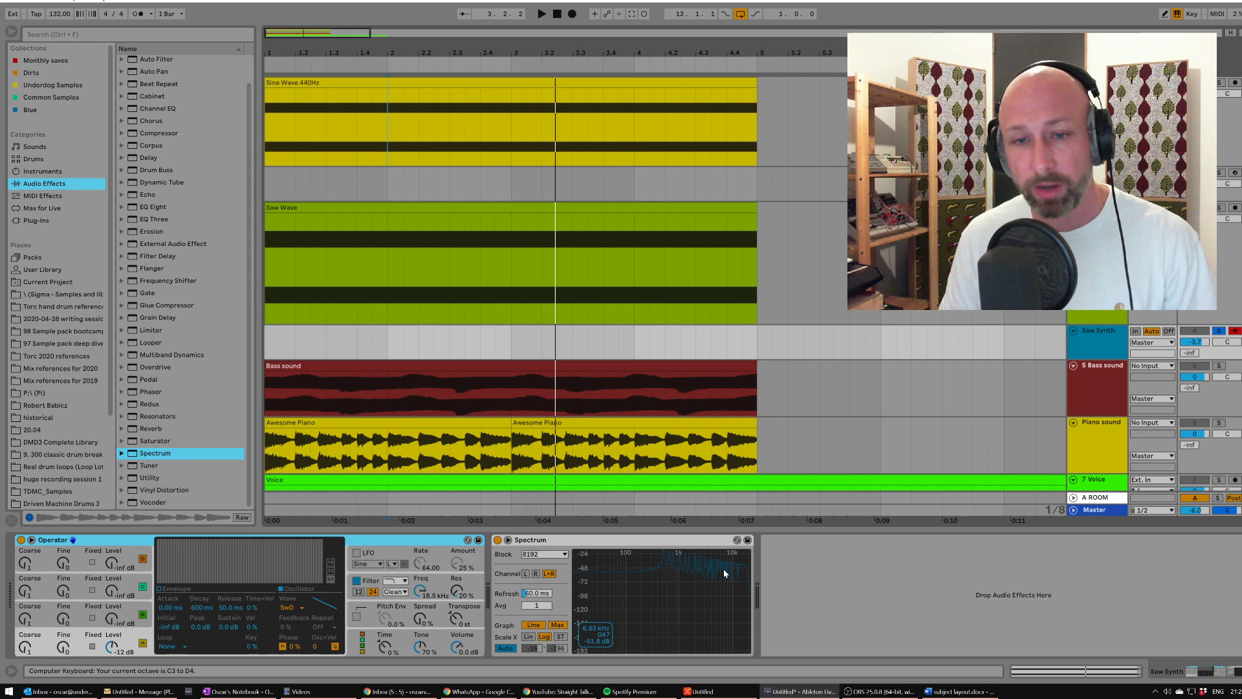
# Step: Play the same Saw Synth note in successive octaves down to C0 and back up past C3, examining how its Spectrum shifts
pyautogui.press('z')
pyautogui.press('a')
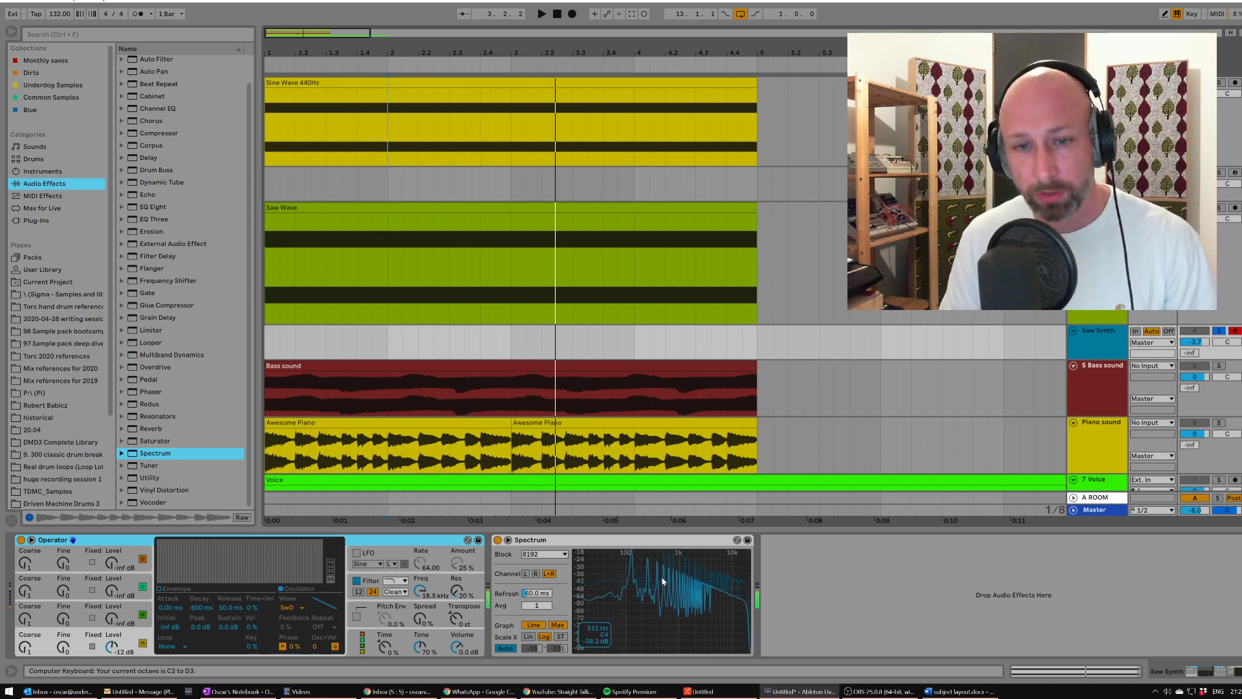
pyautogui.press('z')
pyautogui.press('a')
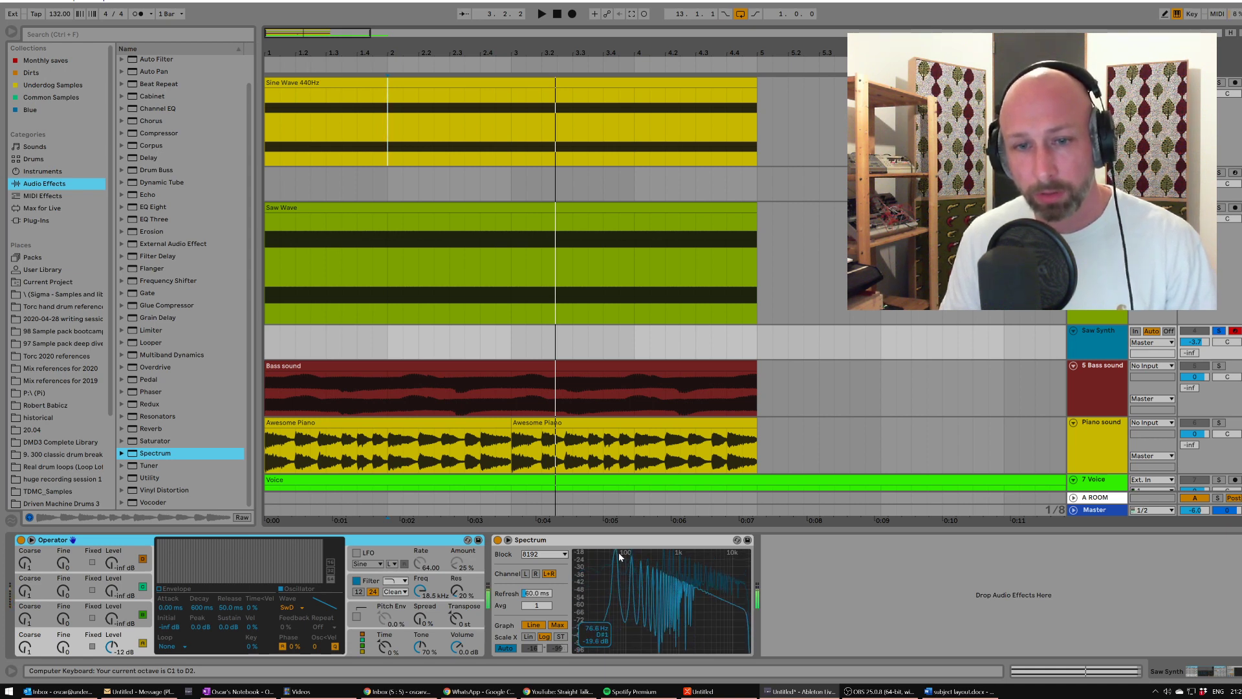
pyautogui.press('z')
pyautogui.press('a')
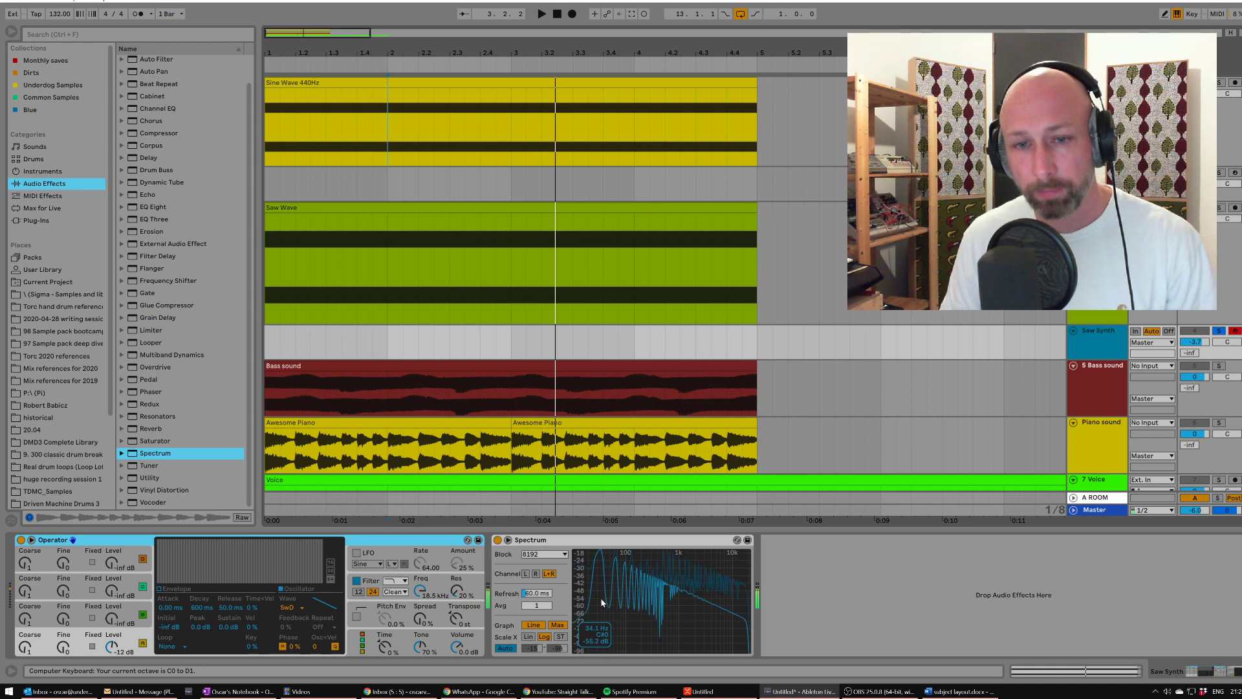
pyautogui.press('x')
pyautogui.press('x')
pyautogui.press('x')
pyautogui.press('a')
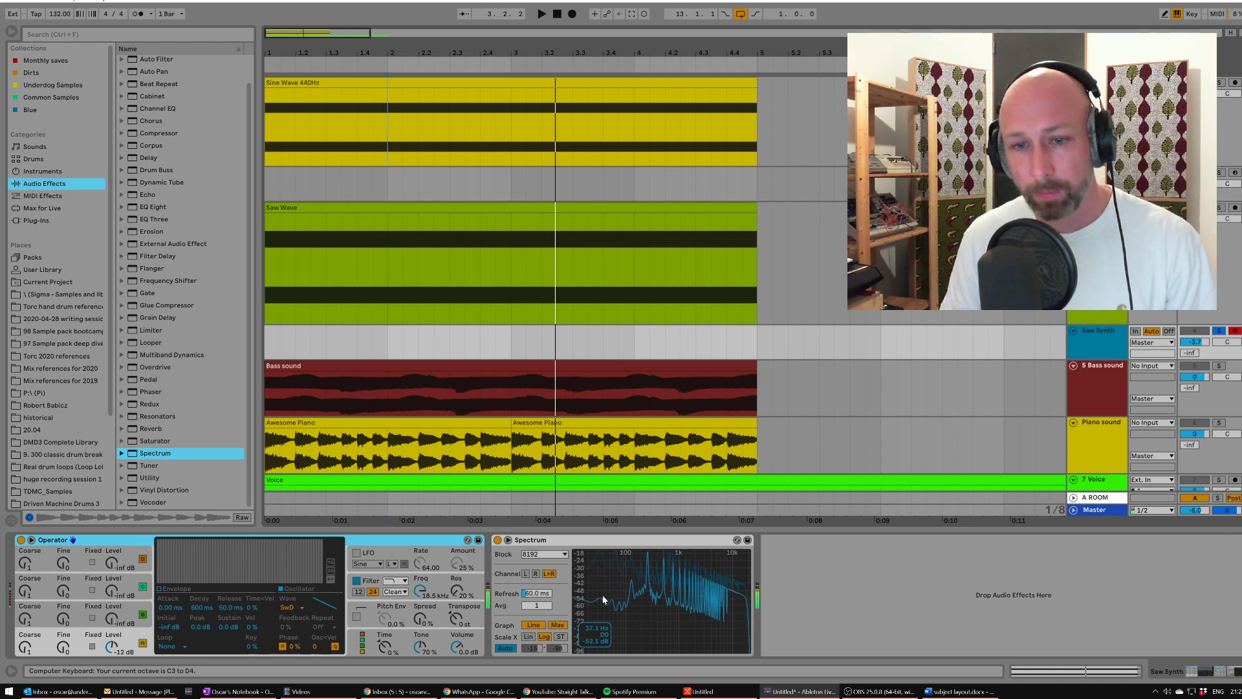
pyautogui.press('x')
pyautogui.press('a')
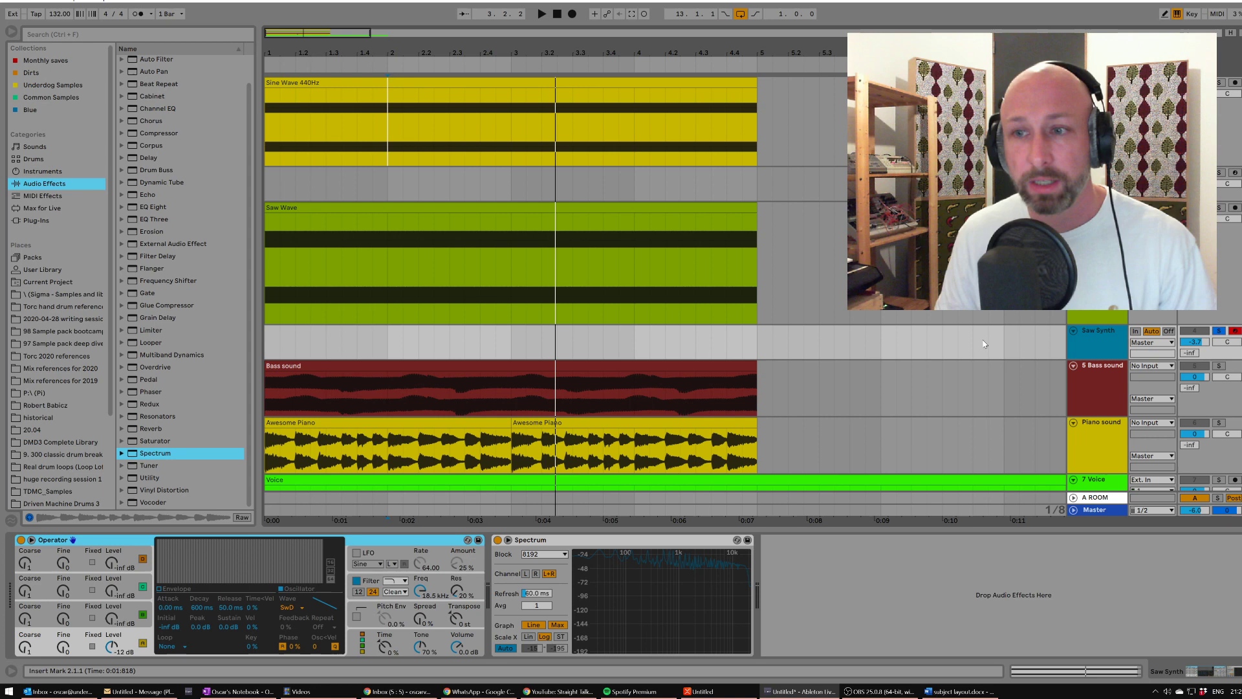
# Step: Solo the Bass sound track and play its clip repeatedly, examining the fundamental and harmonics in its Spectrum
pyautogui.click(1089, 380)
pyautogui.scroll(-5, 1036, 354)
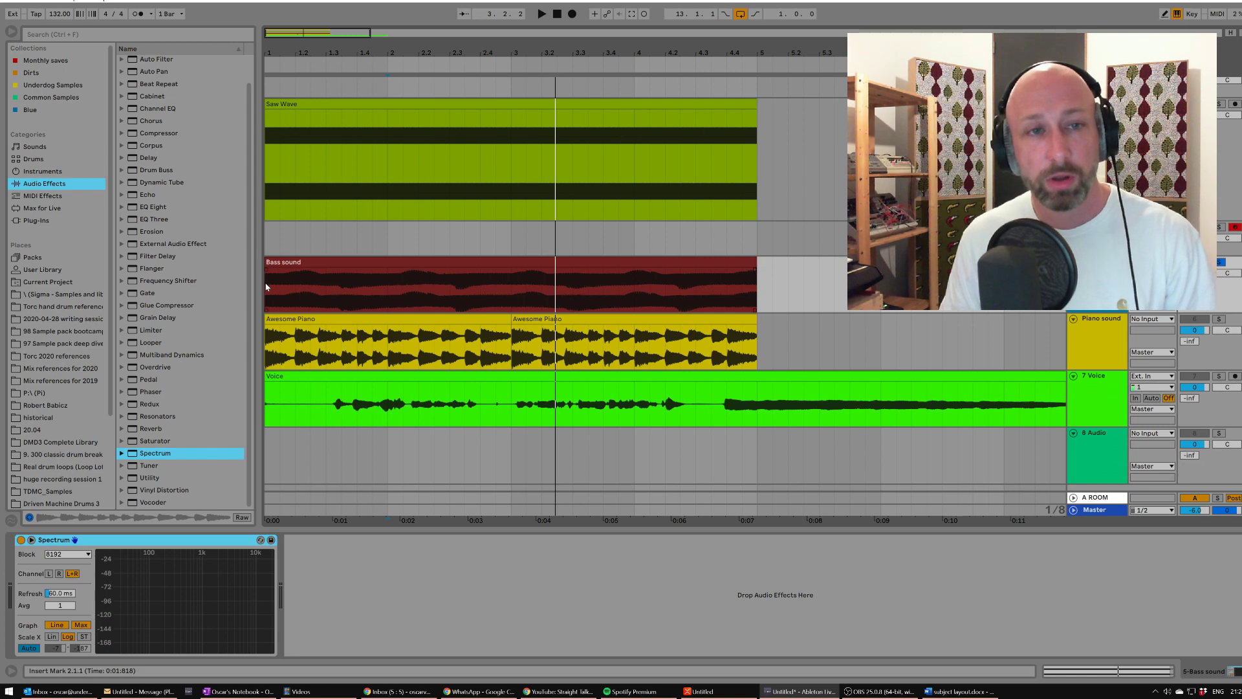
pyautogui.click(327, 264)
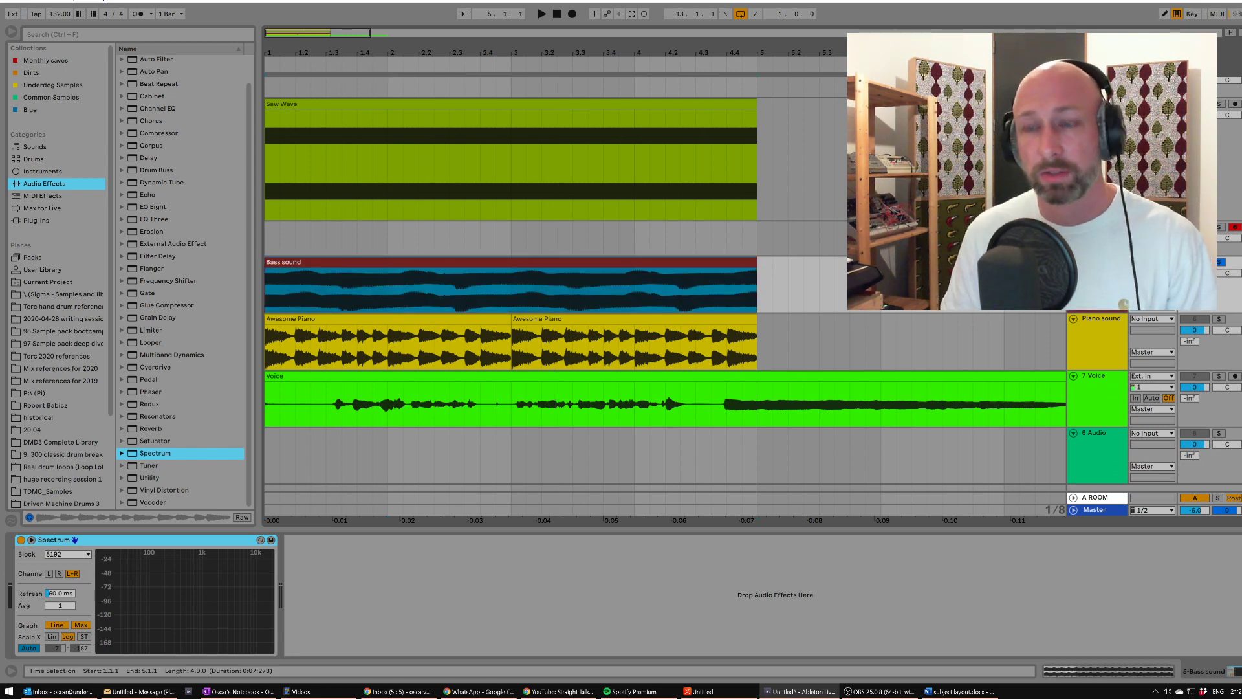
pyautogui.press('space')
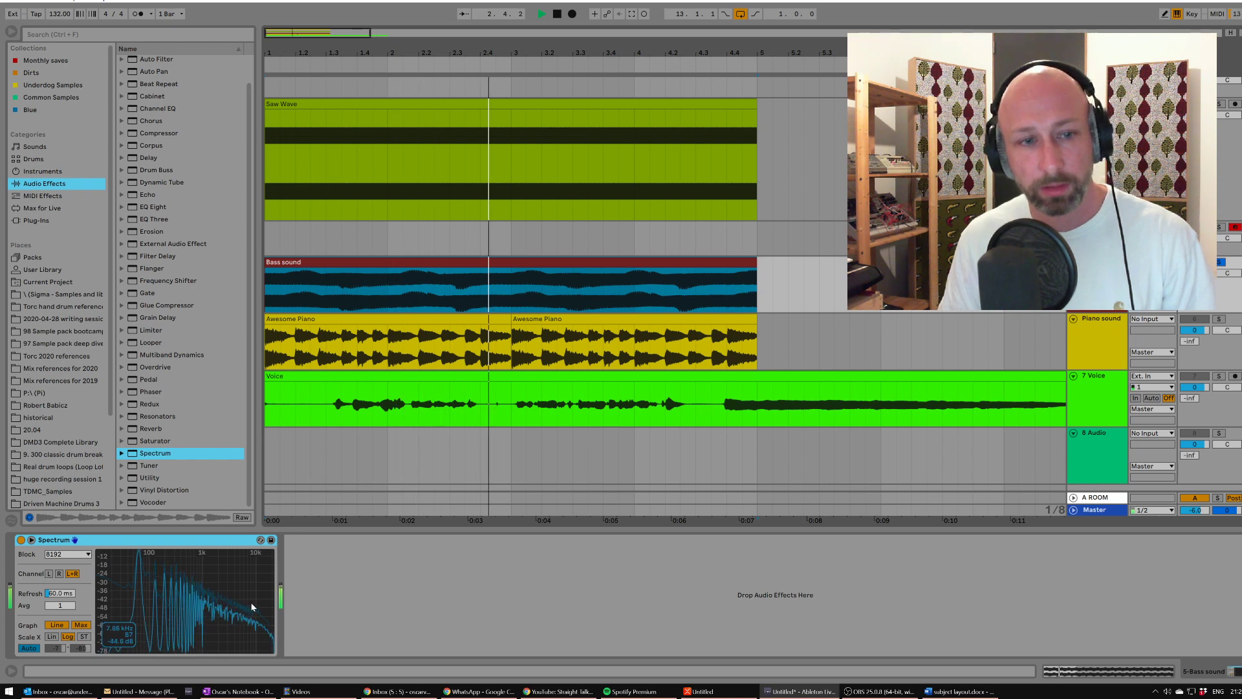
pyautogui.press('space')
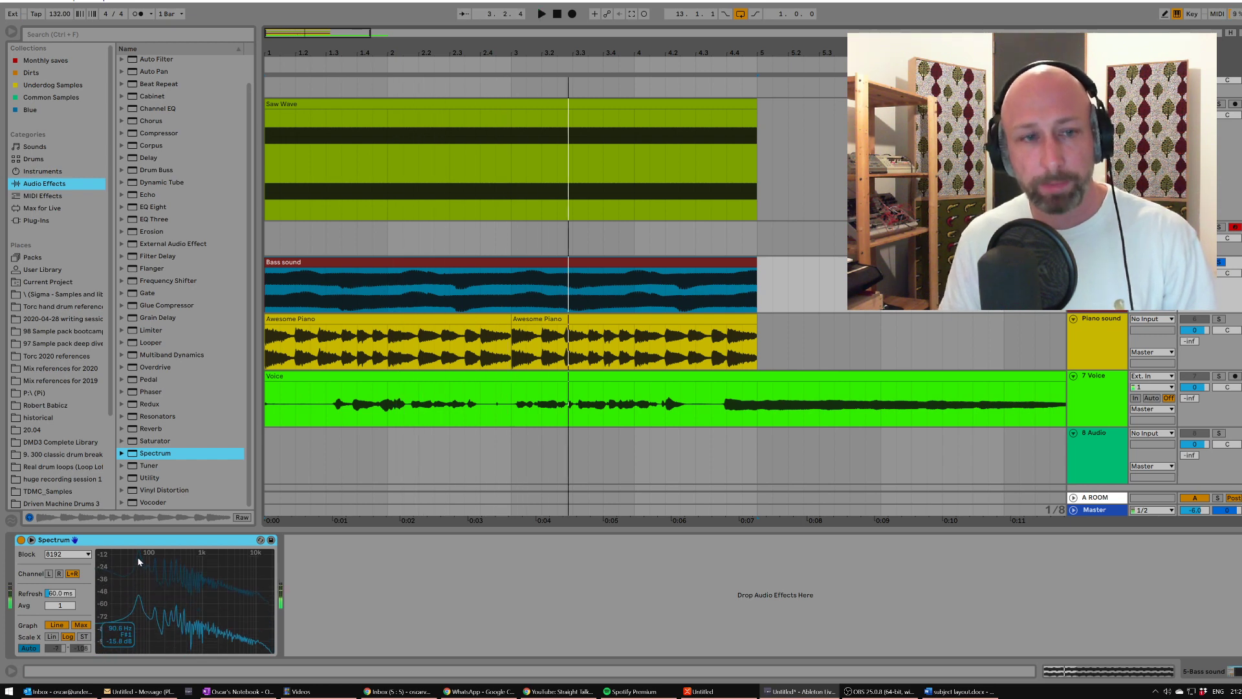
pyautogui.press('space')
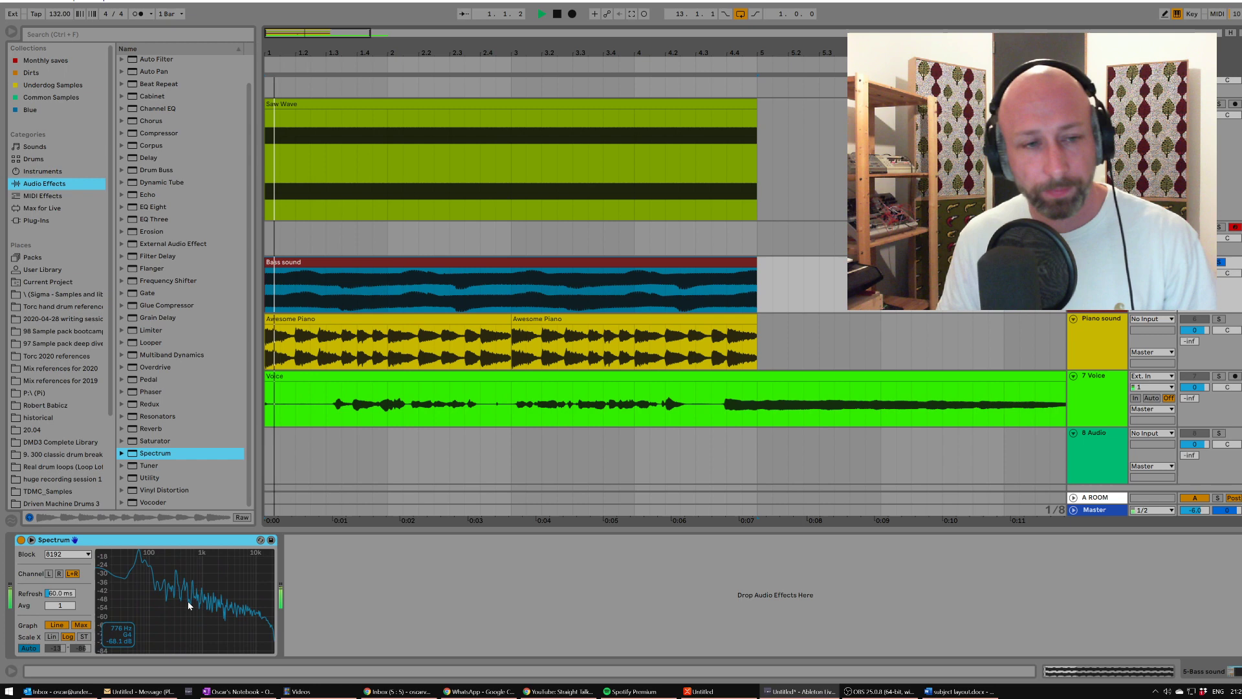
pyautogui.press('space')
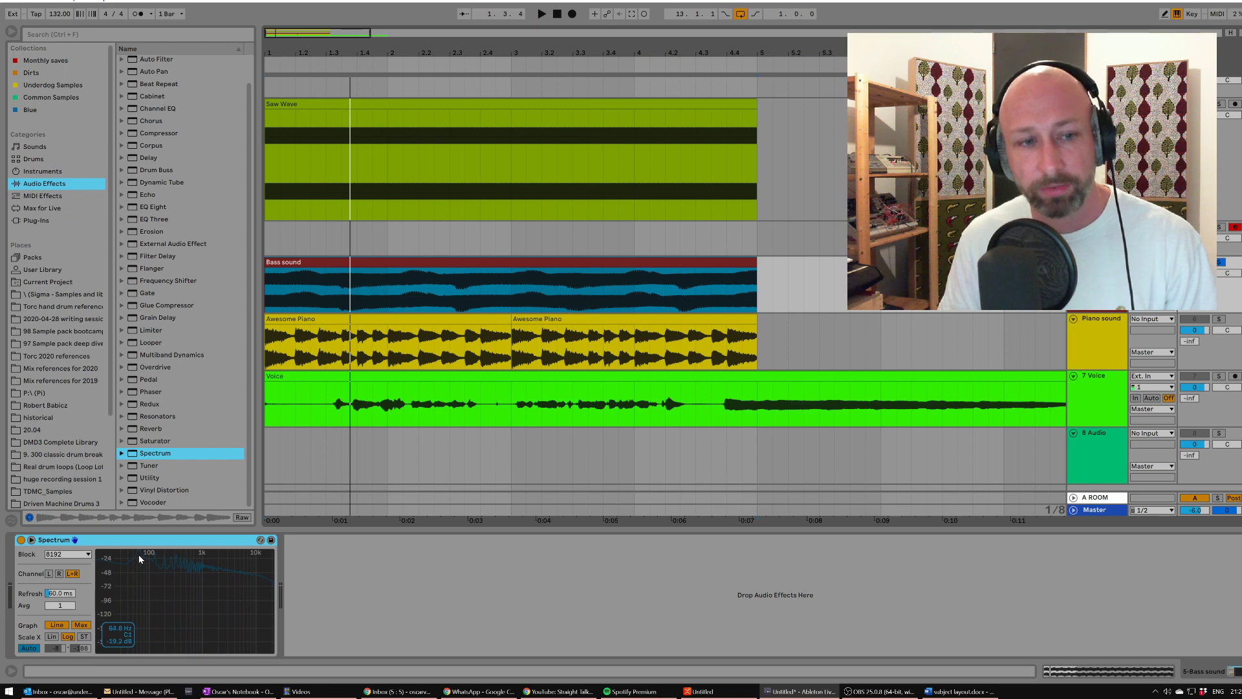
pyautogui.press('space')
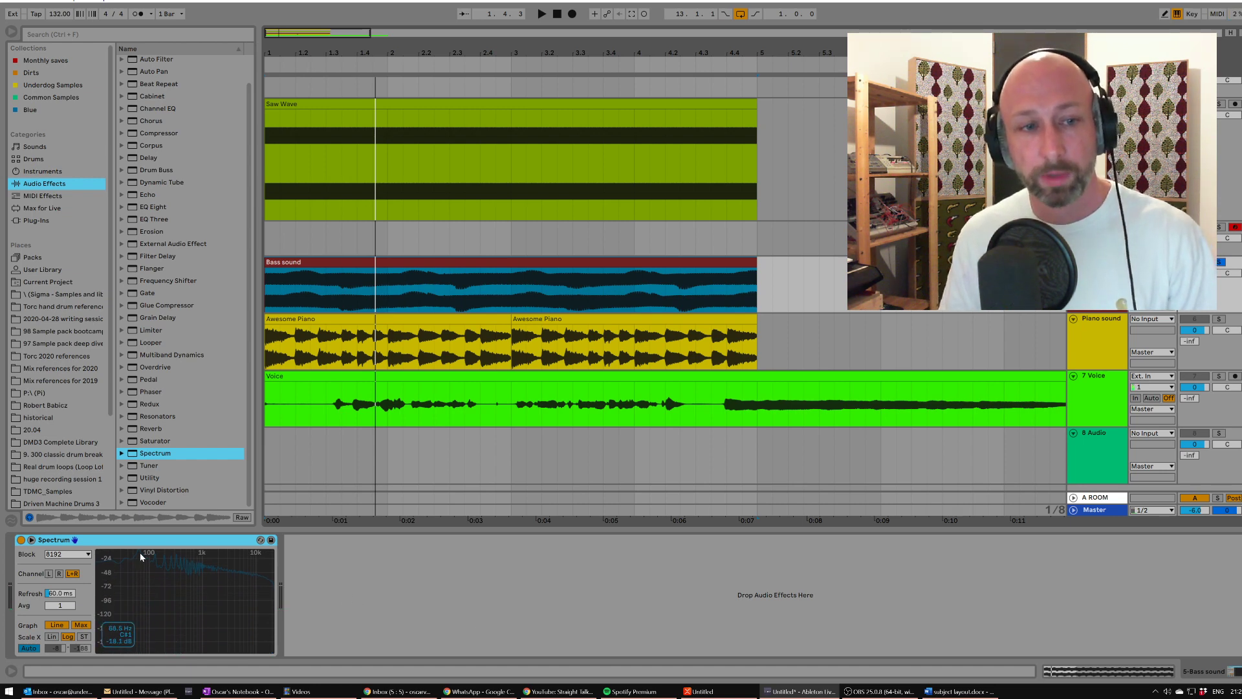
pyautogui.press('space')
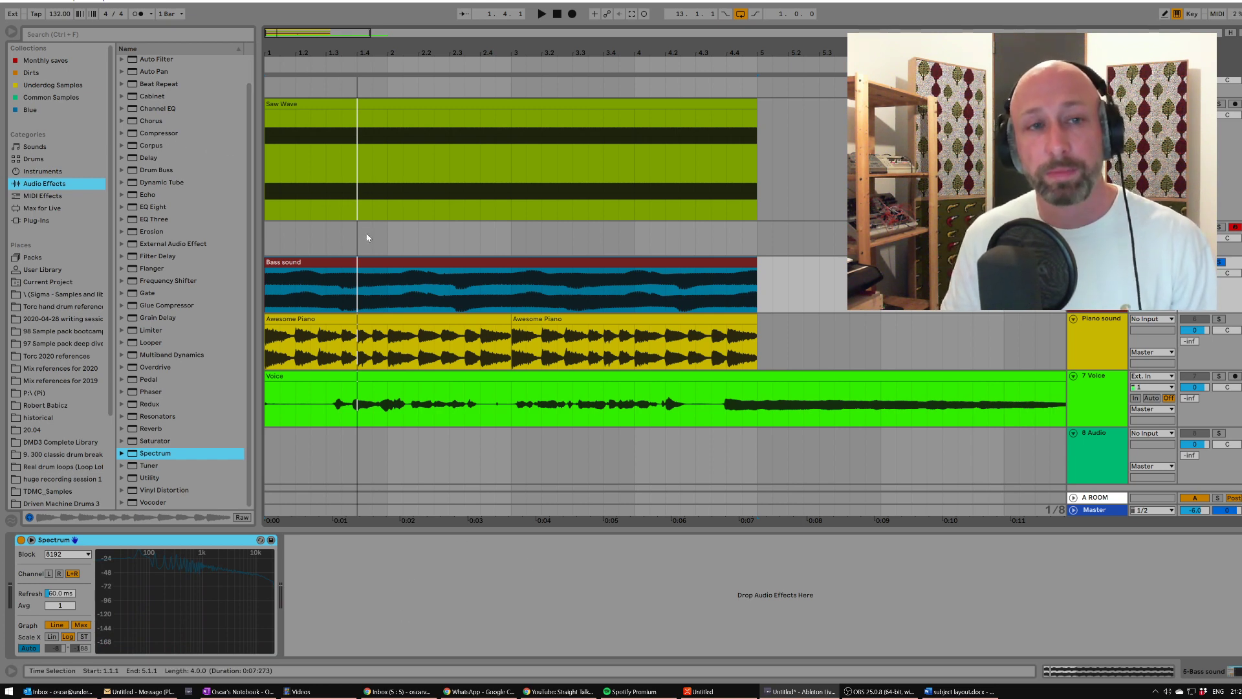
# Step: Add an Auto Filter audio effect after the Spectrum on the Bass sound track
pyautogui.scroll(1, 180, 158)
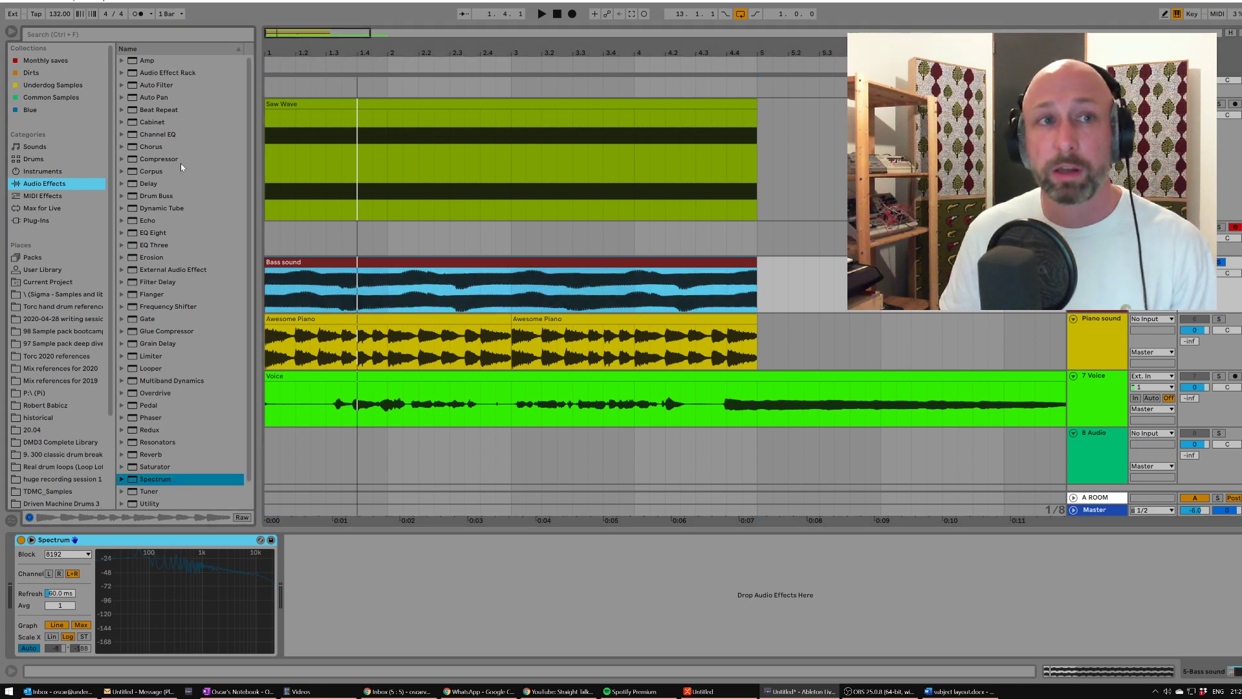
pyautogui.click(146, 87)
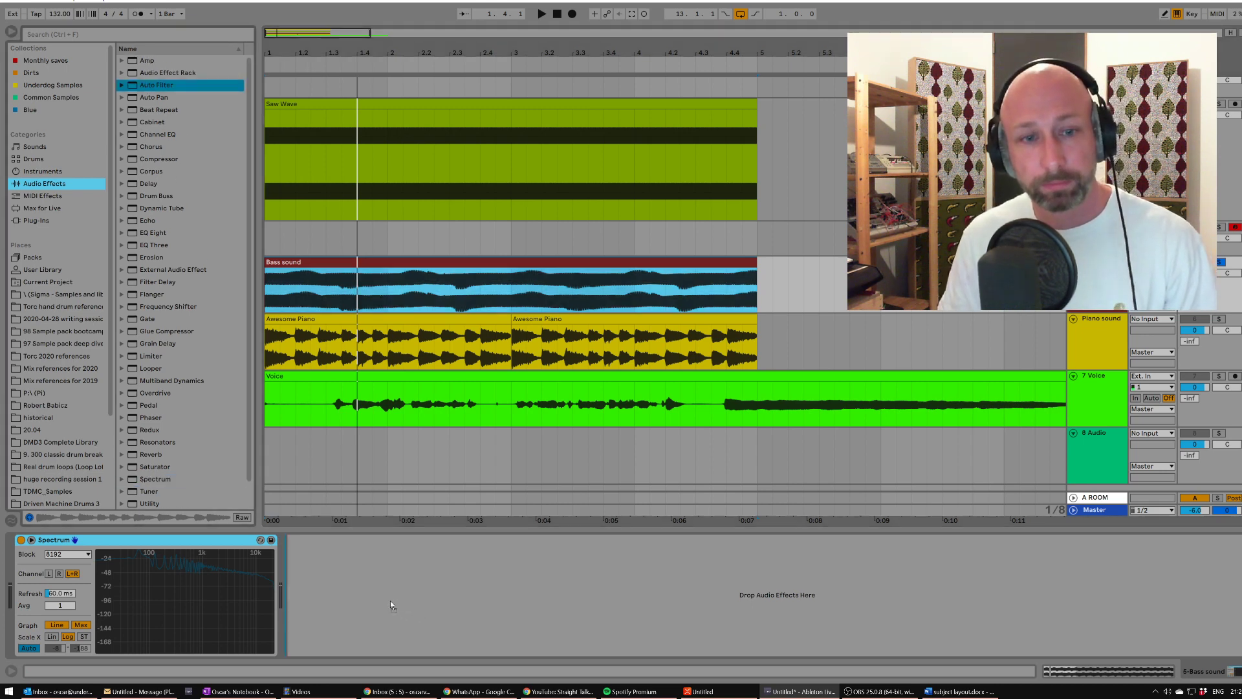
pyautogui.moveTo(390, 600); pyautogui.dragTo(517, 643)
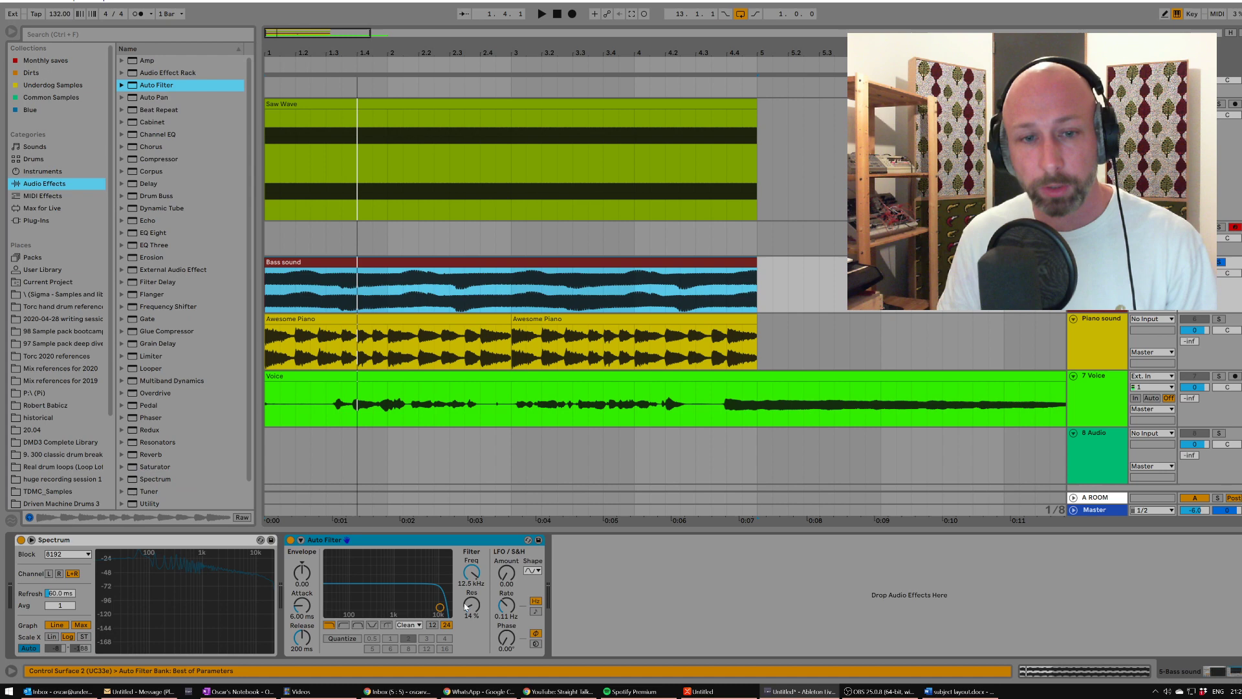
# Step: Play the Bass sound clip while adjusting its Auto Filter to a high-pass at about 53 Hz with 28 % resonance
pyautogui.click(693, 609)
pyautogui.press('space')
pyautogui.moveTo(438, 605)
pyautogui.mouseDown()
pyautogui.moveTo(355, 598)
pyautogui.moveTo(447, 605)
pyautogui.mouseUp()
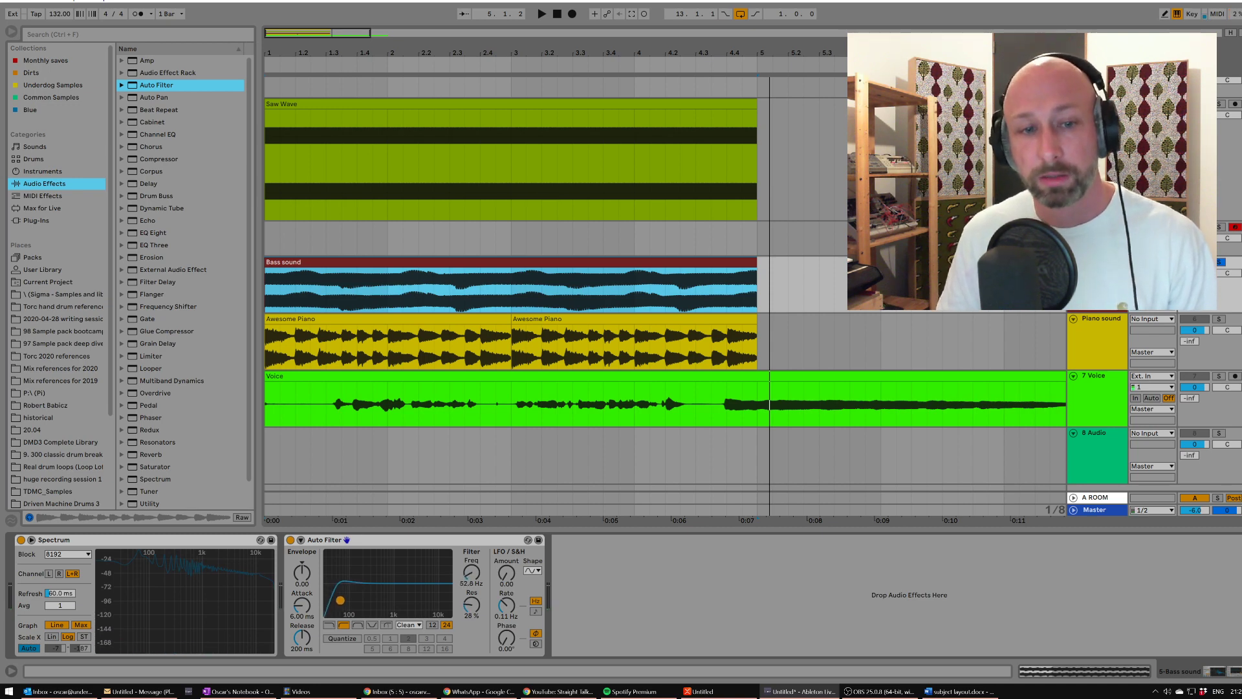
# Step: Play the Bass sound clip while sweeping its Auto Filter's high-pass, ending at about 37 Hz with 21 % resonance
pyautogui.press('space')
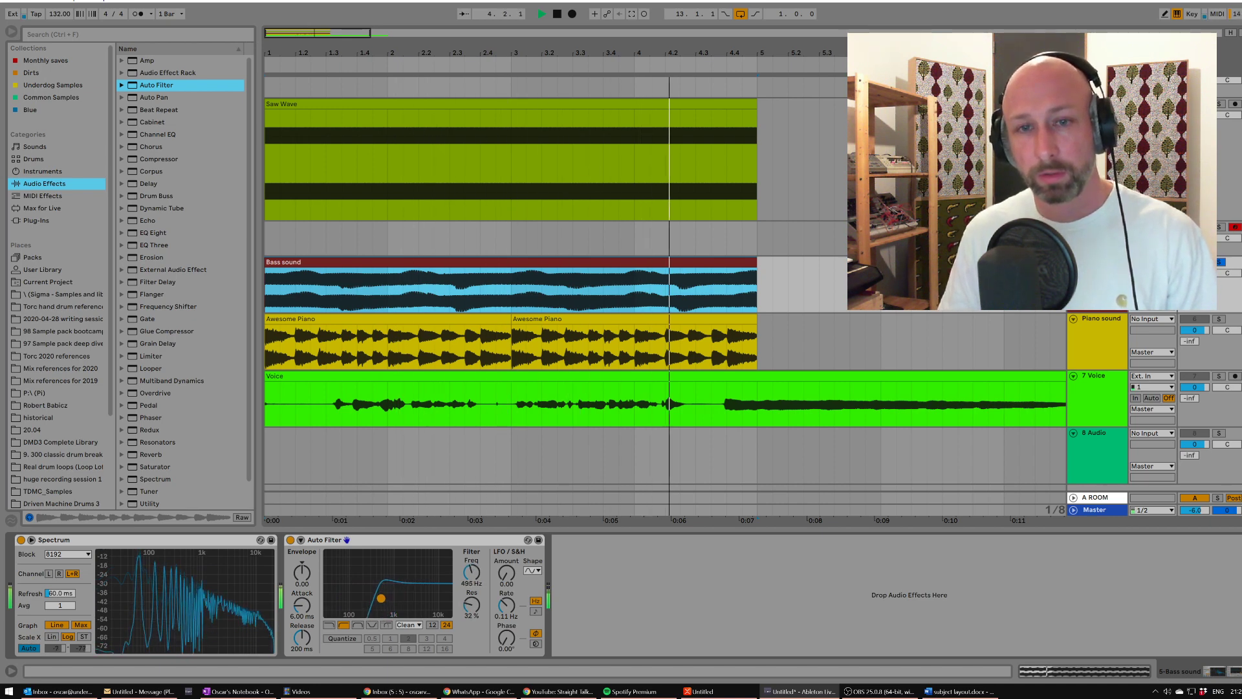
pyautogui.press('space')
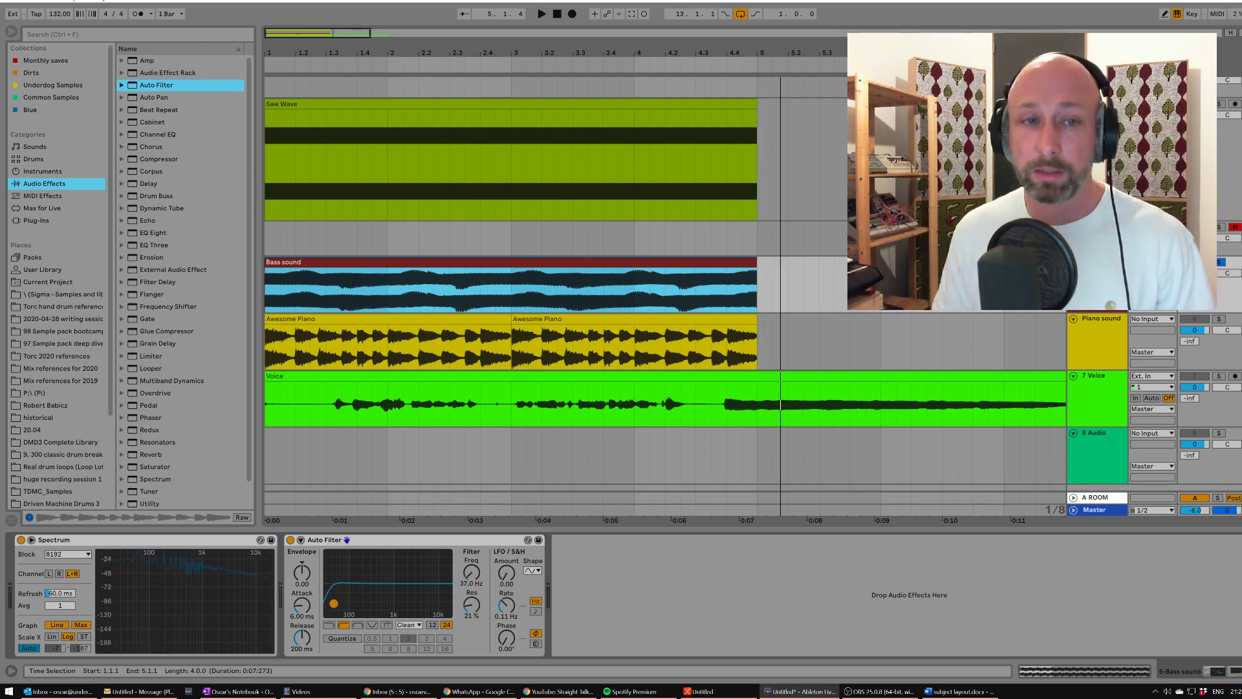
# Step: Solo the Piano sound track and play its clips, examining the spread of frequencies across its Spectrum
pyautogui.click(1199, 329)
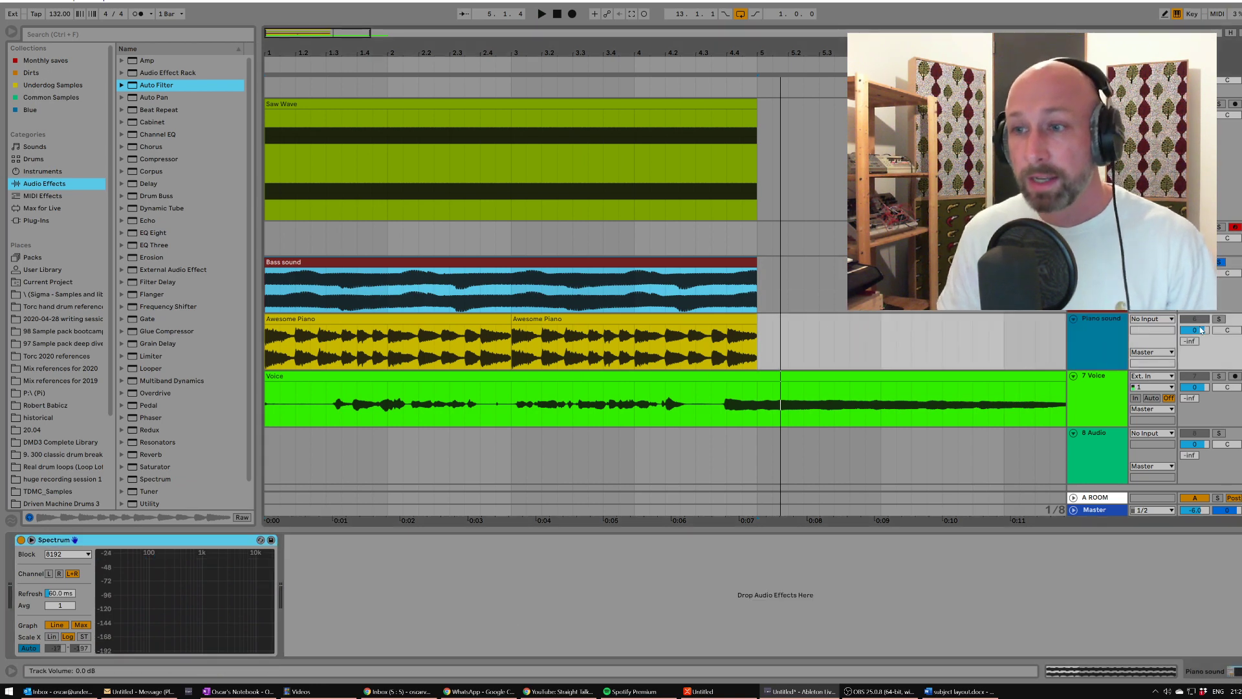
pyautogui.click(1220, 320)
pyautogui.click(1109, 341)
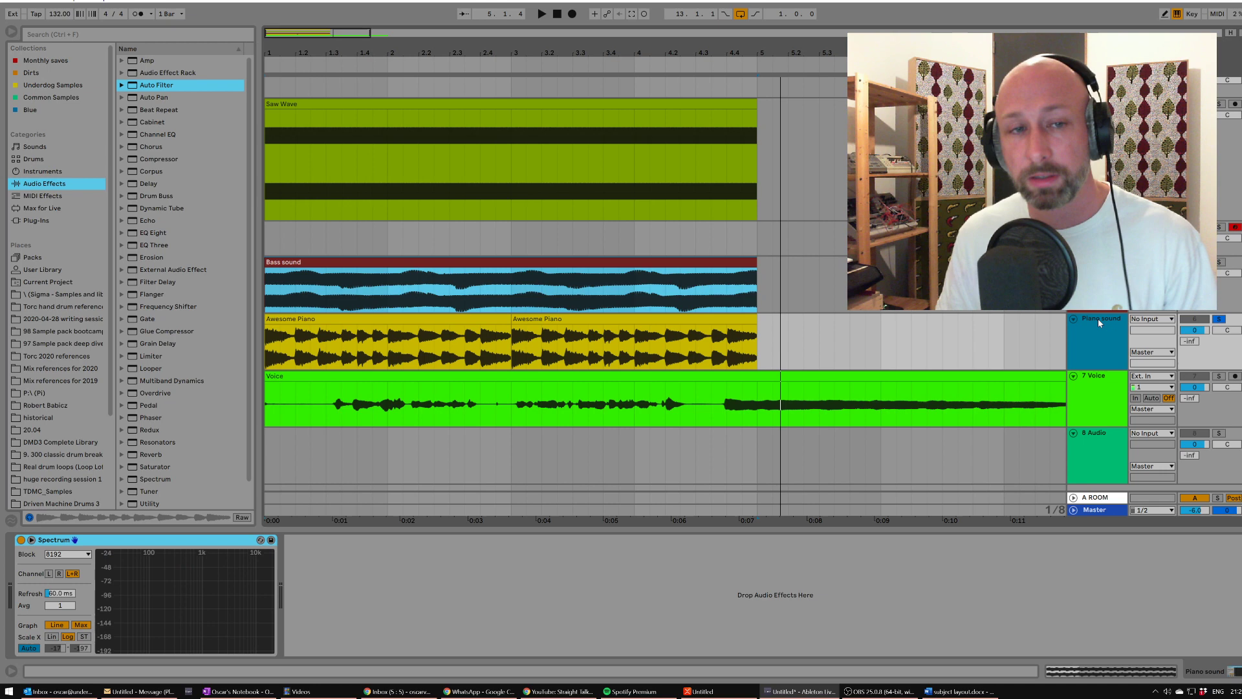
pyautogui.press('space')
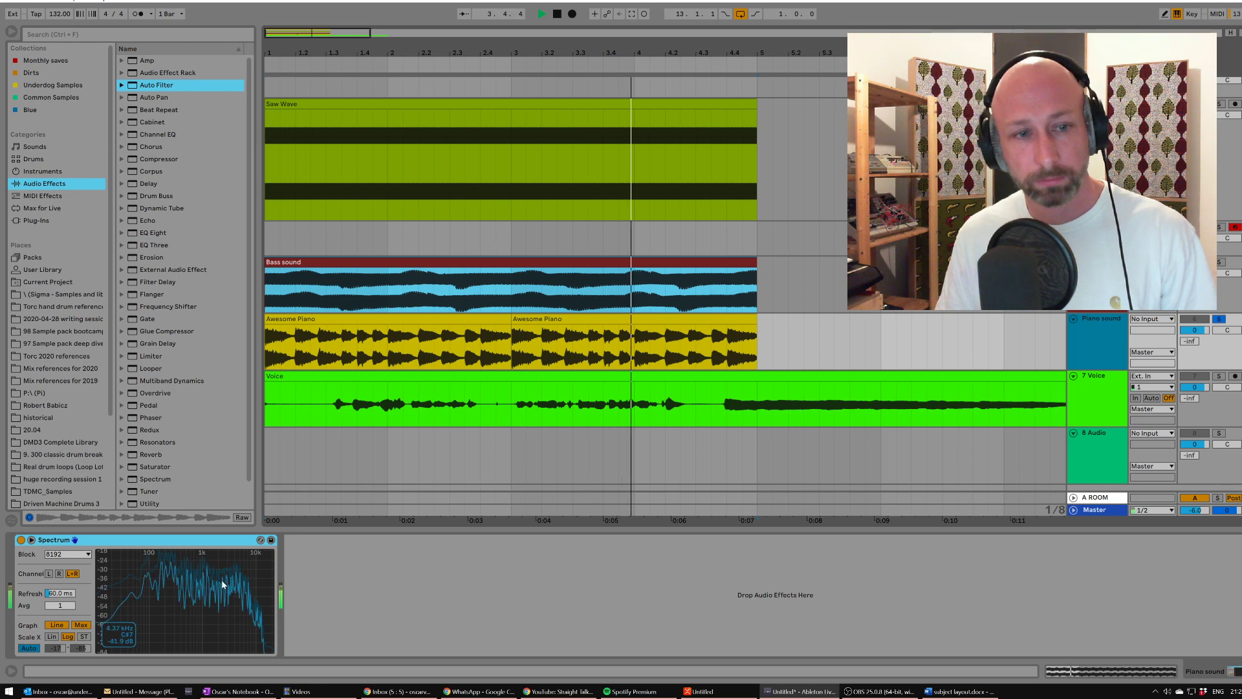
pyautogui.press('space')
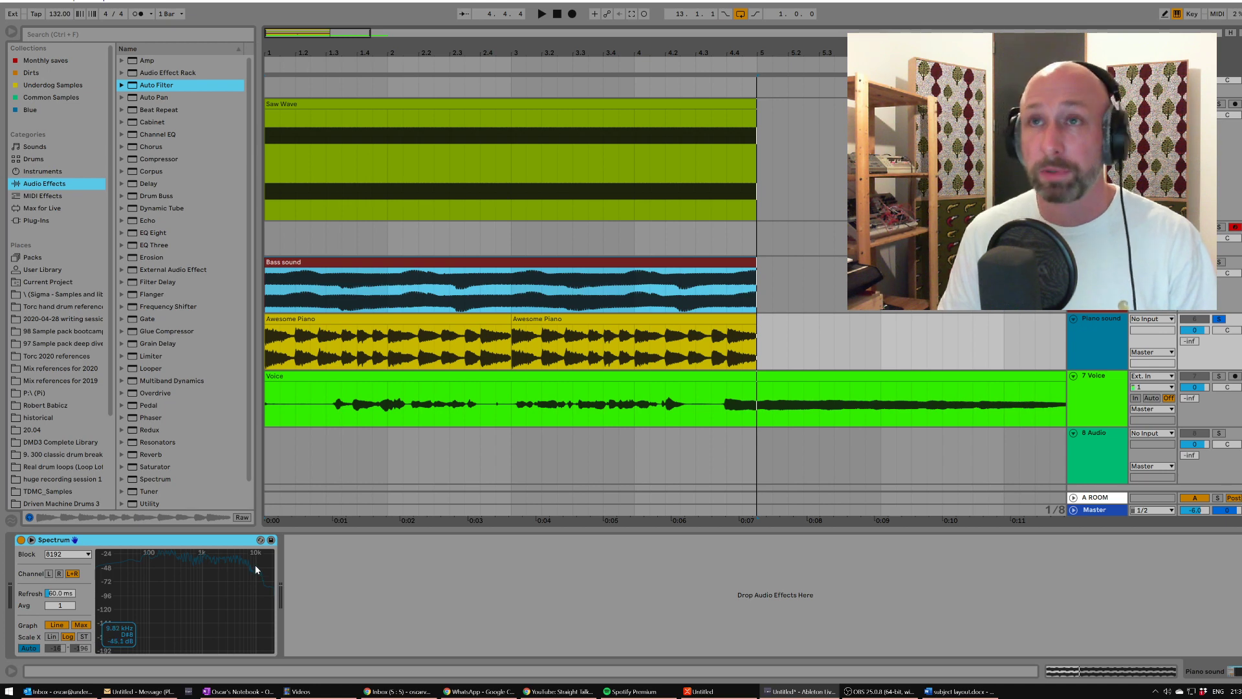
# Step: Solo the Voice track in place of the Piano sound track
pyautogui.scroll(-1, 897, 403)
pyautogui.click(1229, 359)
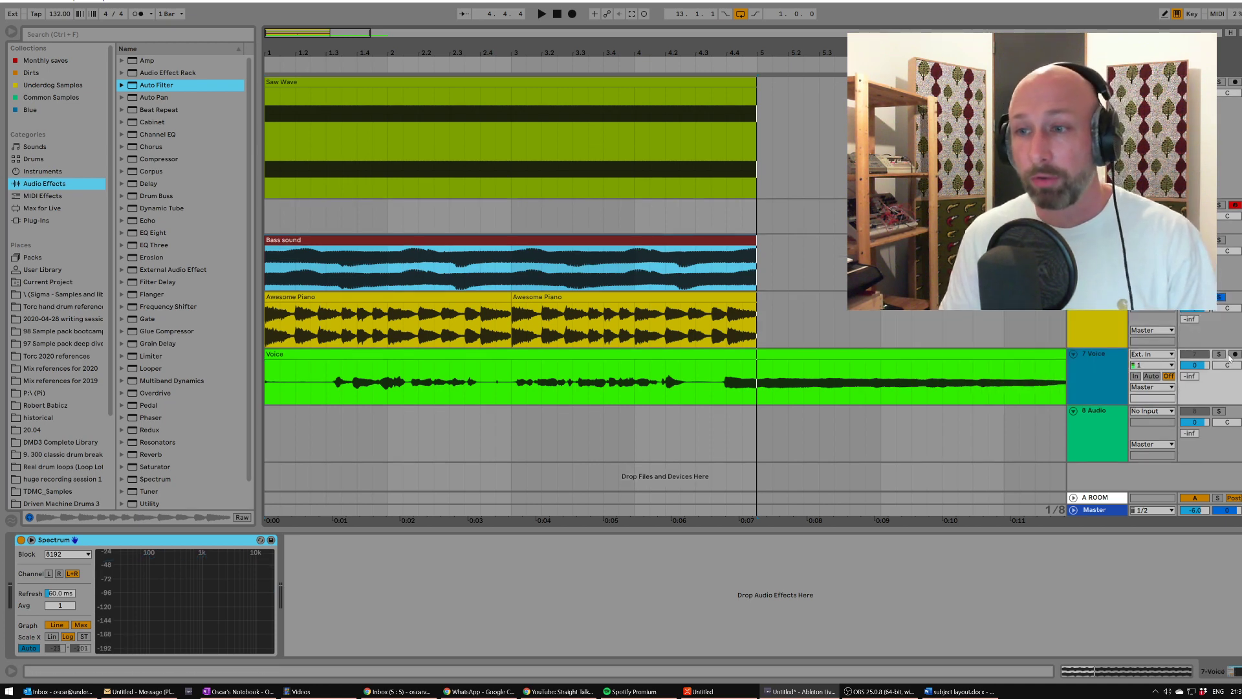
pyautogui.click(1216, 357)
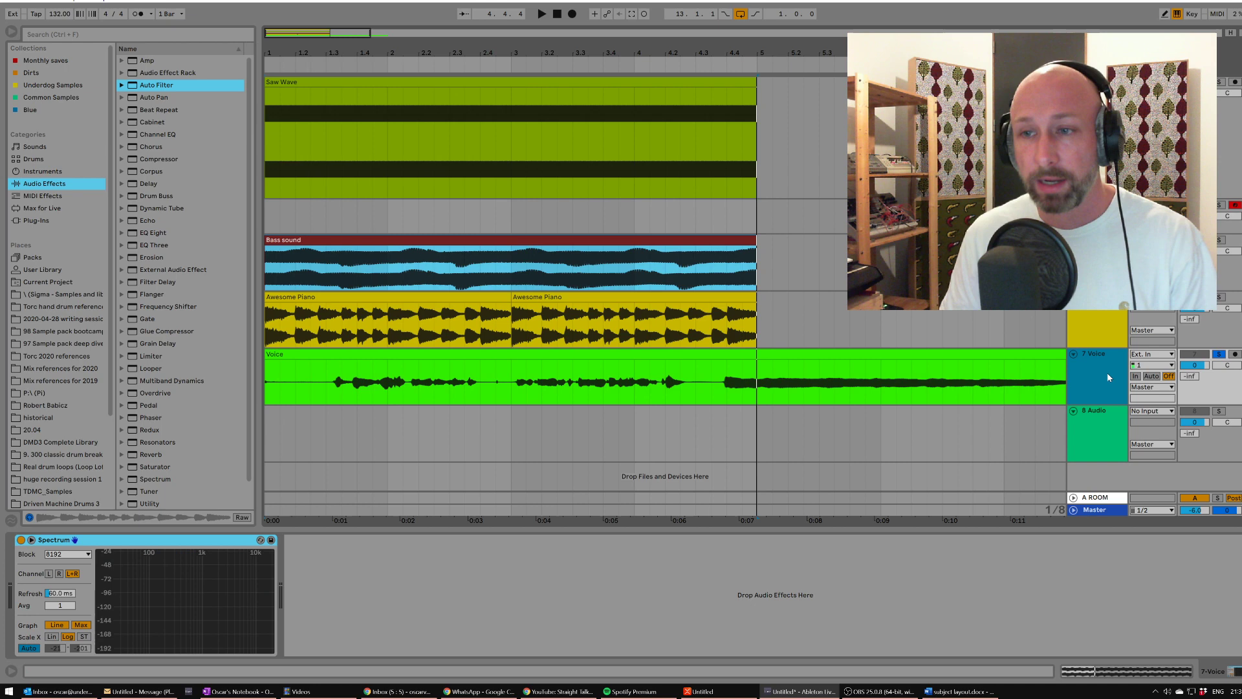
# Step: Play the Voice clip from 1.3.1, just before the first phrase, through the sustained note, examining its Spectrum
pyautogui.moveTo(657, 45); pyautogui.dragTo(564, 45)
pyautogui.click(318, 402)
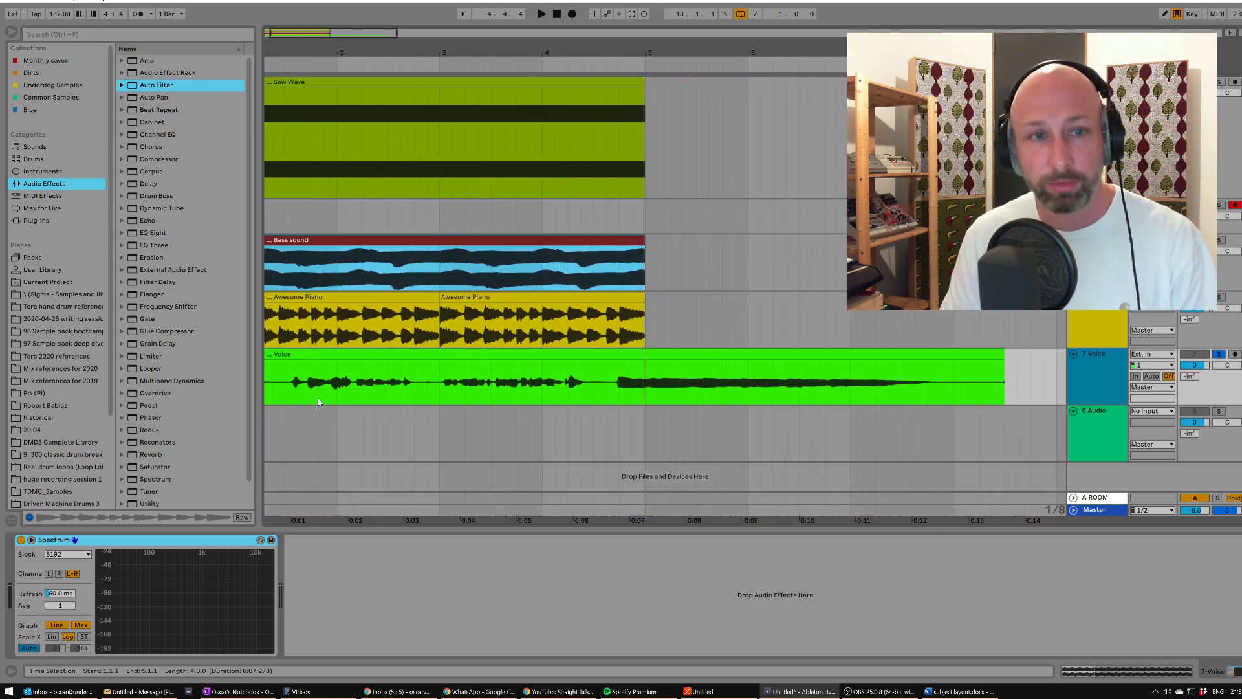
pyautogui.click(286, 381)
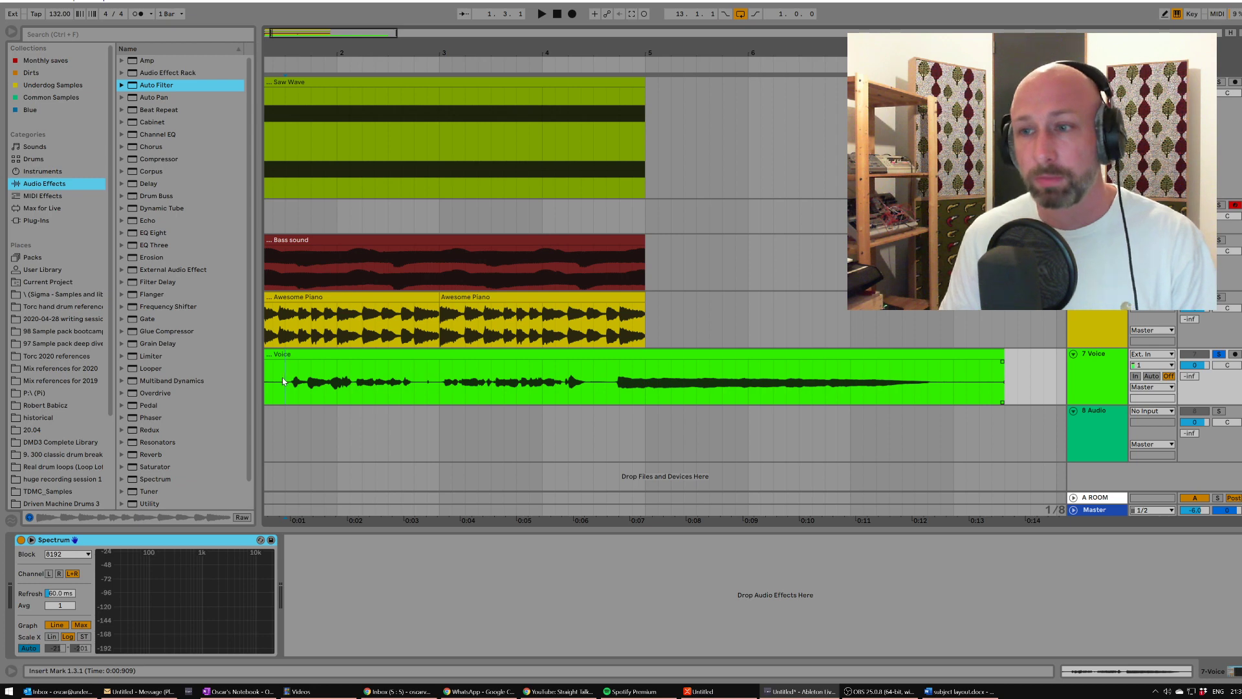
pyautogui.click(191, 584)
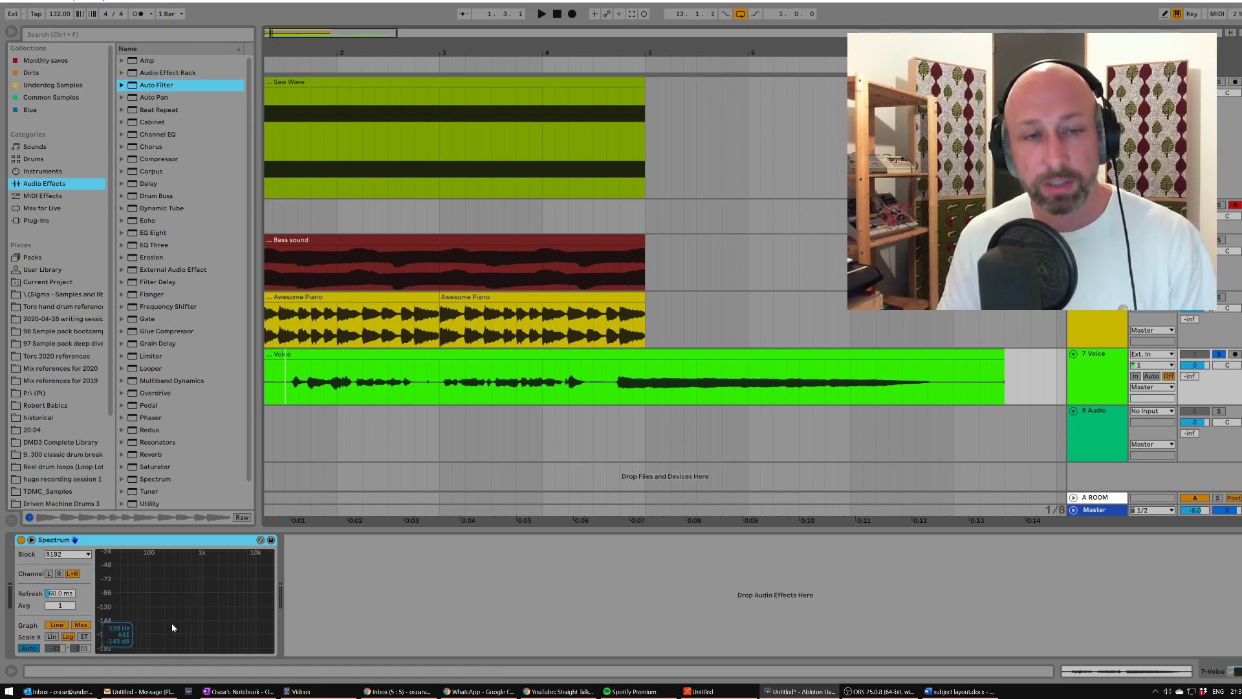
pyautogui.press('space')
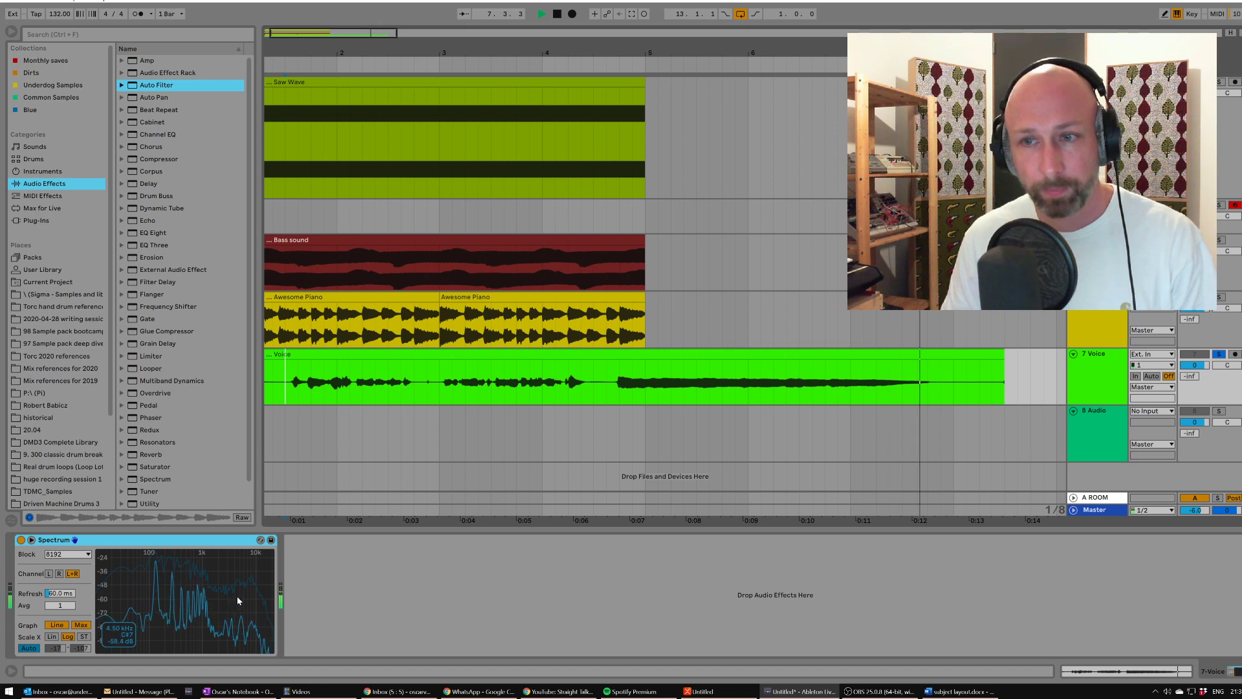
pyautogui.press('space')
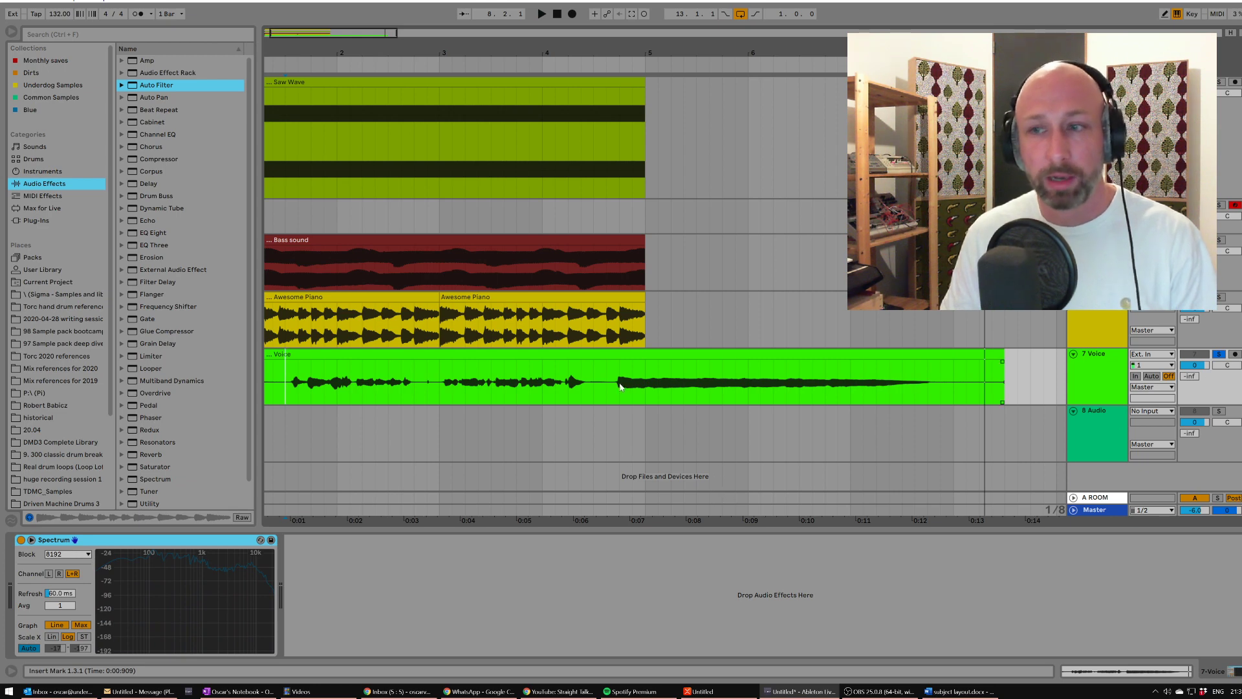
# Step: Replay the Voice clip's sustained note with the track volume at about -3.7 dB, examining its harmonics, and set the insert marker at 4.3.3
pyautogui.press('space')
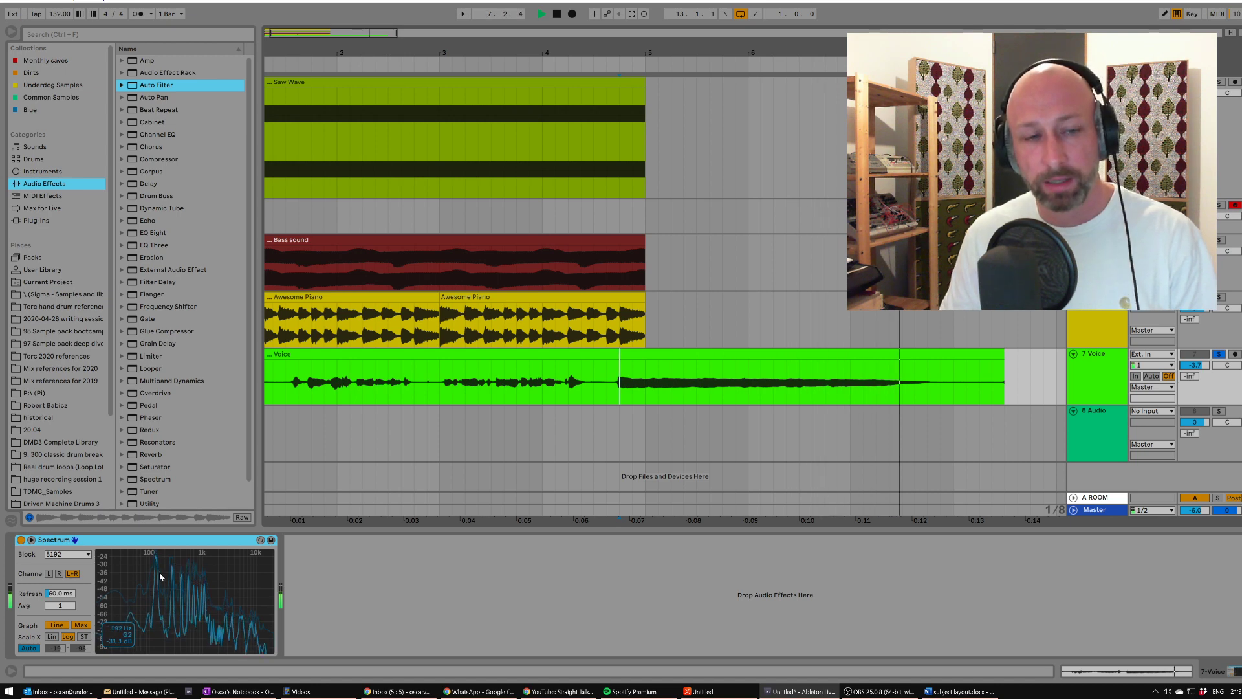
pyautogui.press('space')
pyautogui.click(1095, 374)
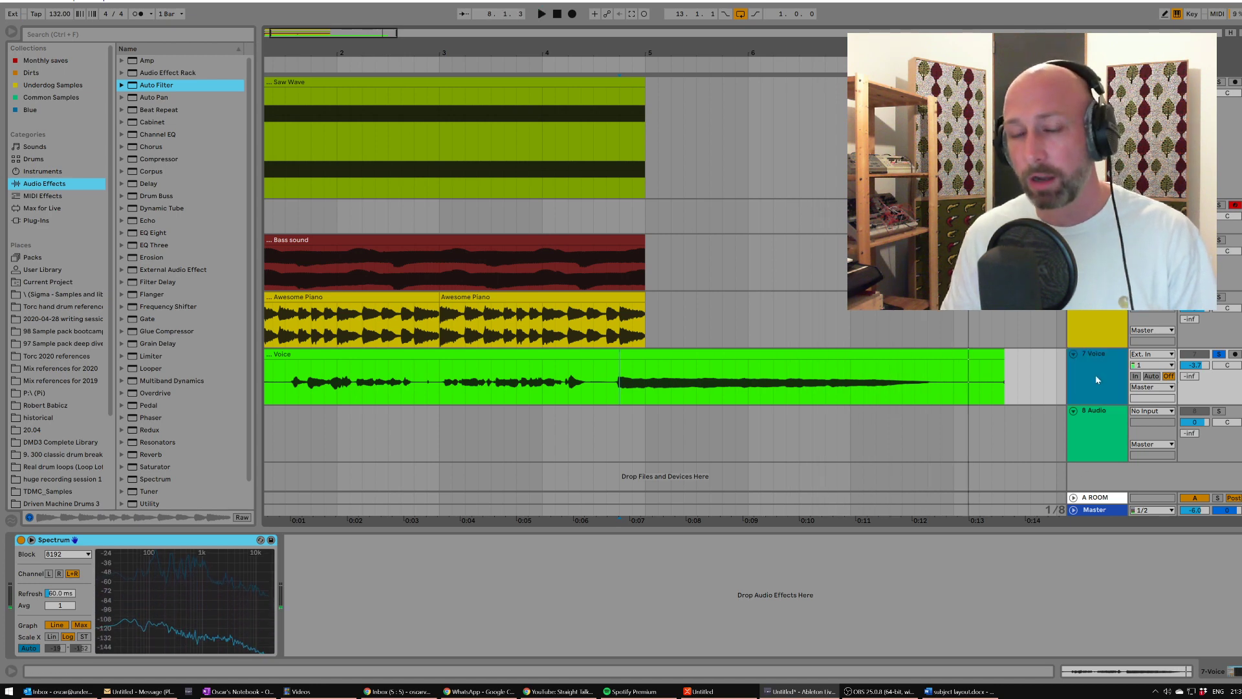
pyautogui.click(607, 377)
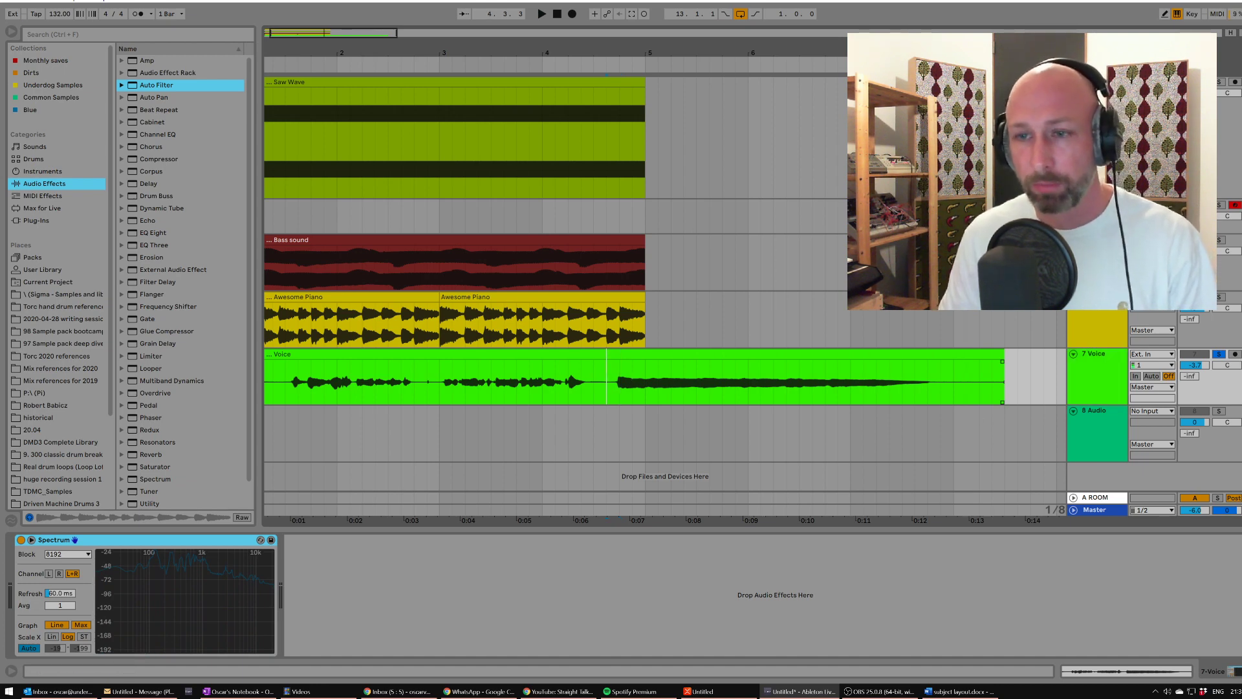
pyautogui.scroll(4, 607, 377)
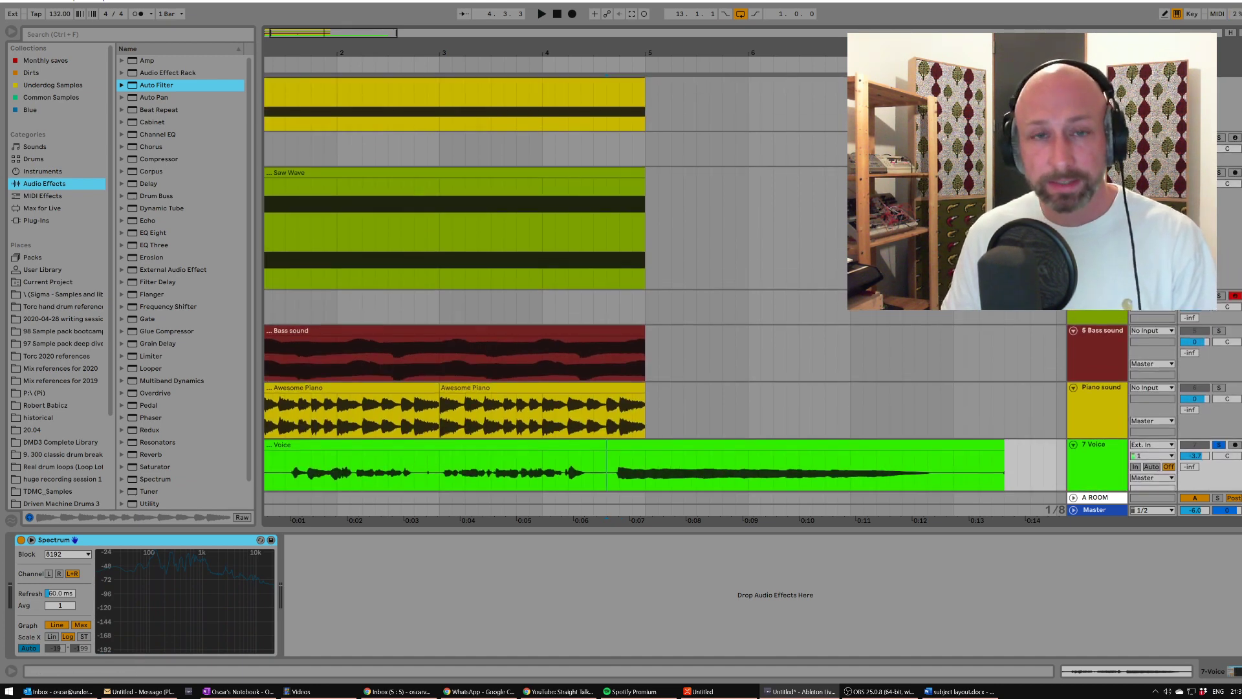
pyautogui.scroll(-2, 1020, 329)
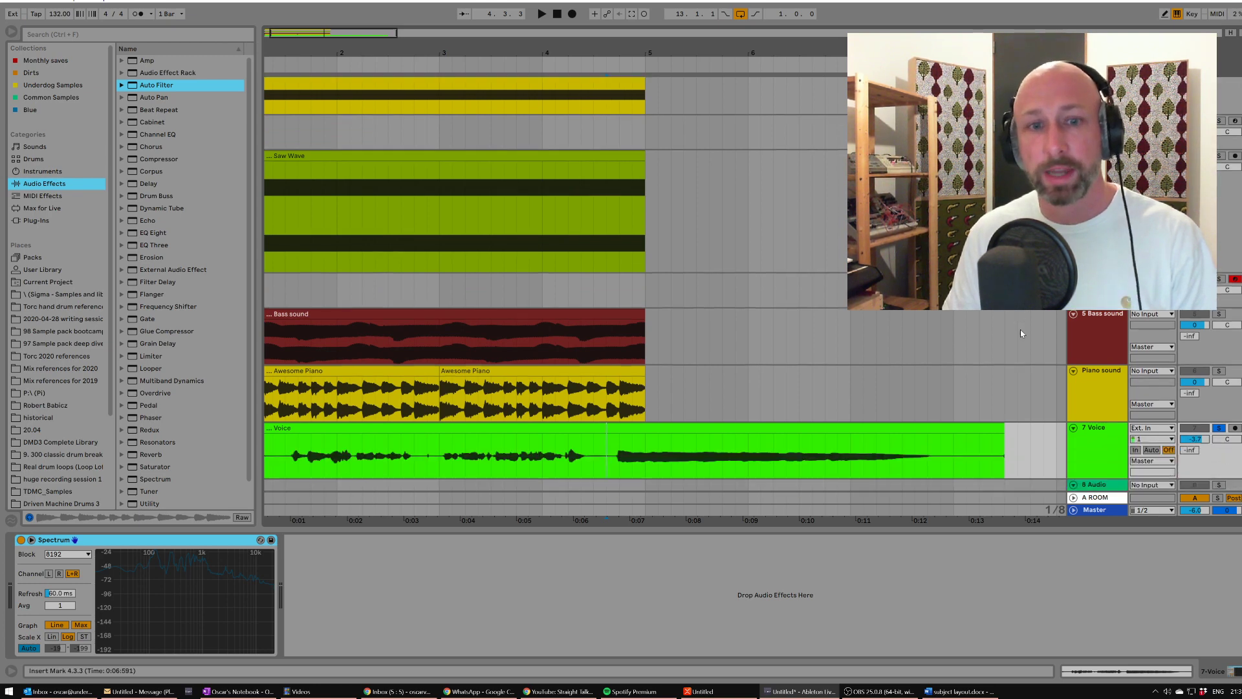
pyautogui.scroll(1, 1023, 332)
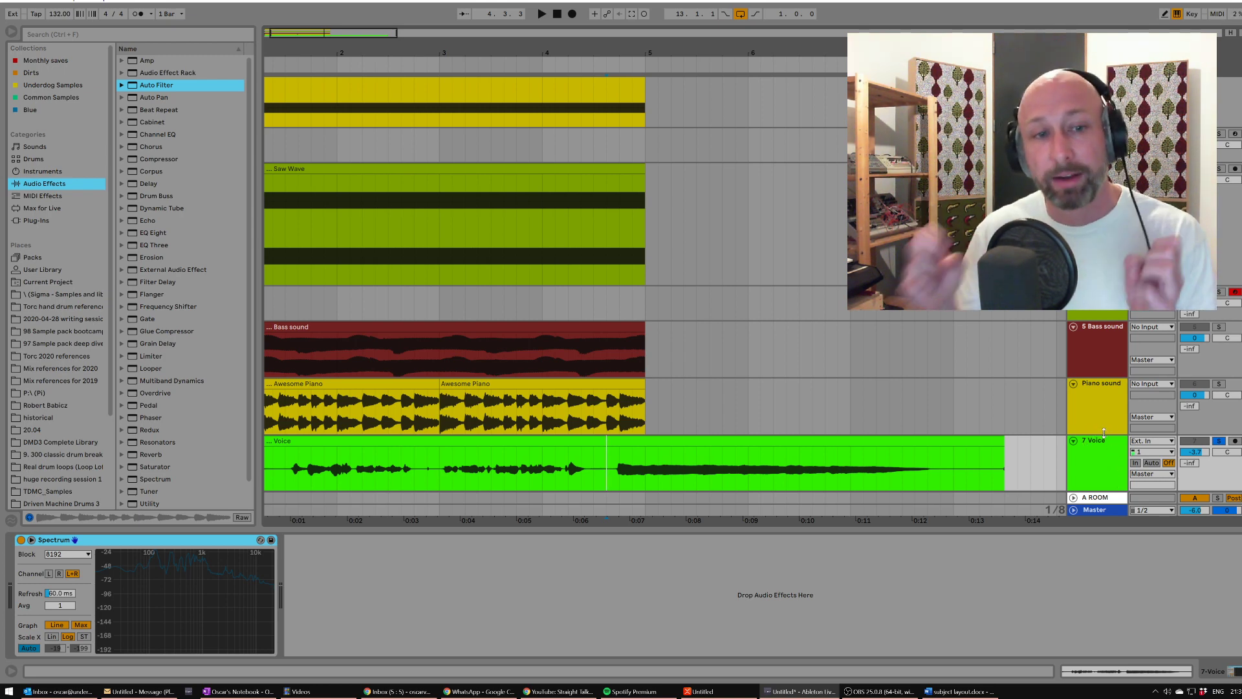
pyautogui.moveTo(134, 607)
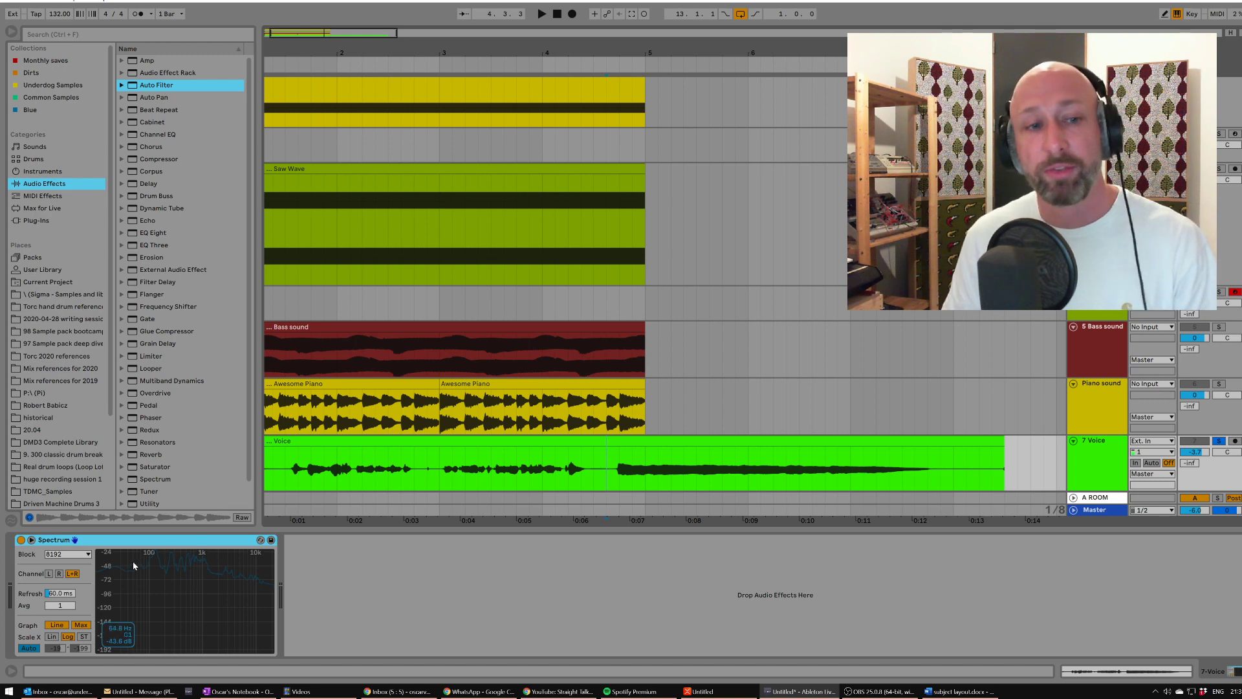
pyautogui.click(421, 576)
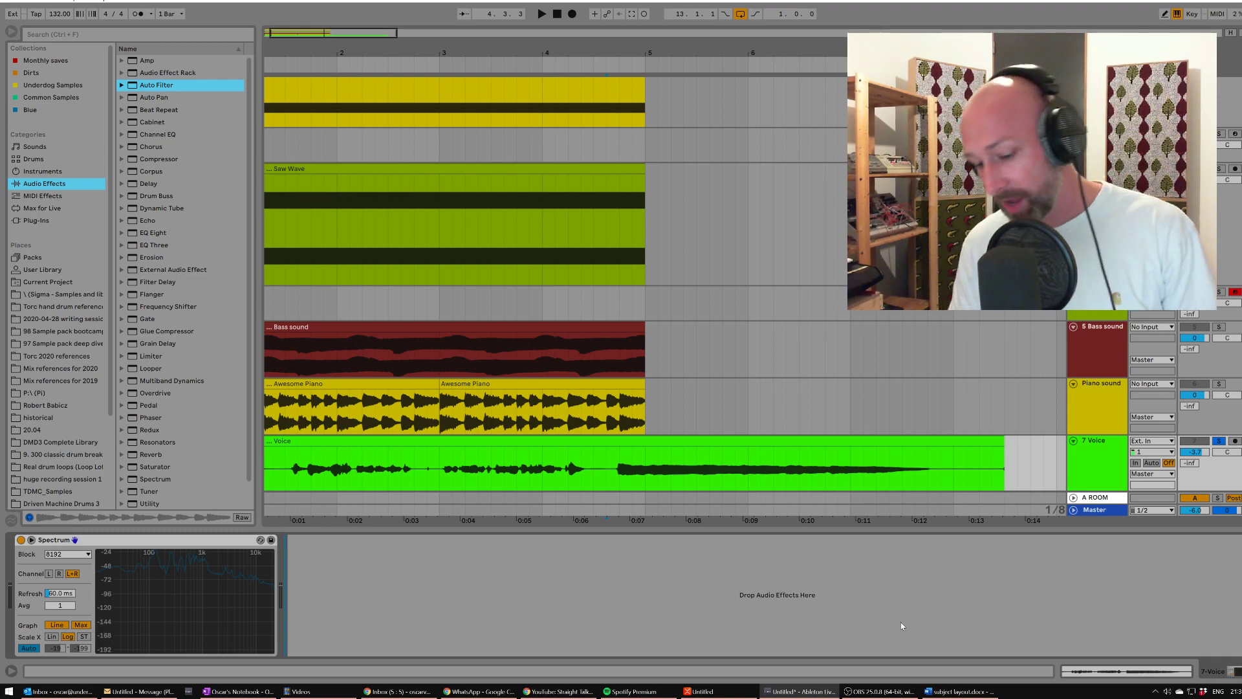